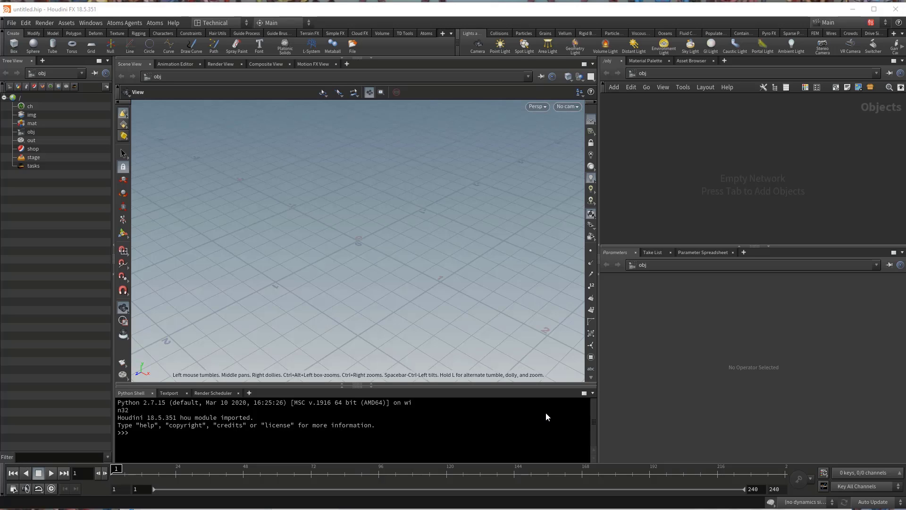
# Open the Atoms Editor, initialize the scene and remove the existing 'man' agent type
pyautogui.click(155, 24)
pyautogui.click(165, 149)
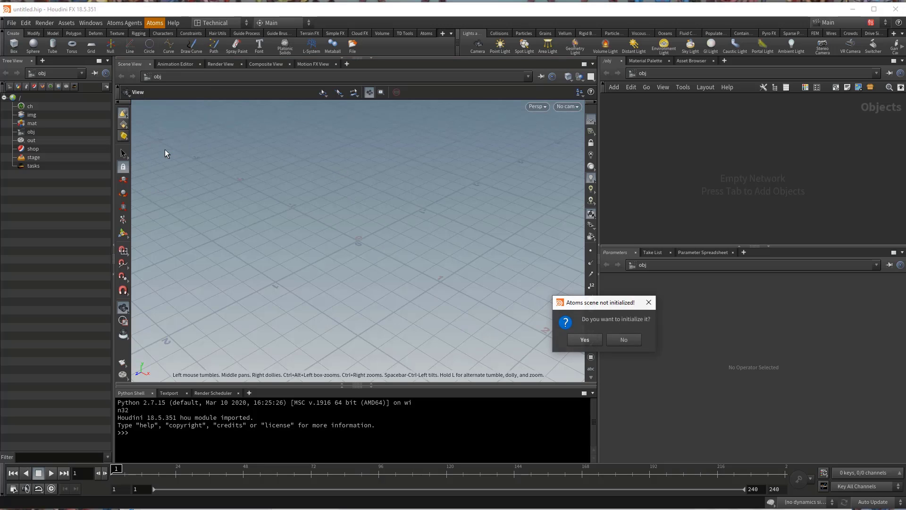
pyautogui.click(583, 339)
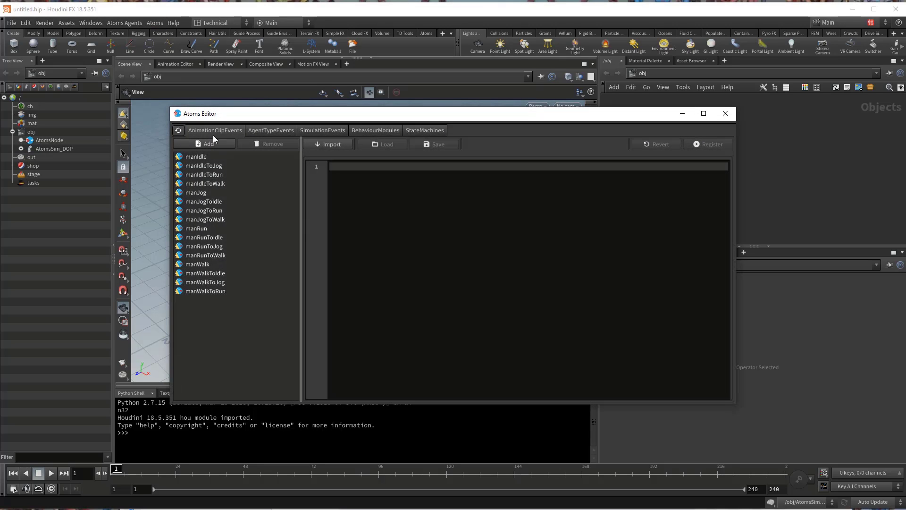
pyautogui.click(267, 129)
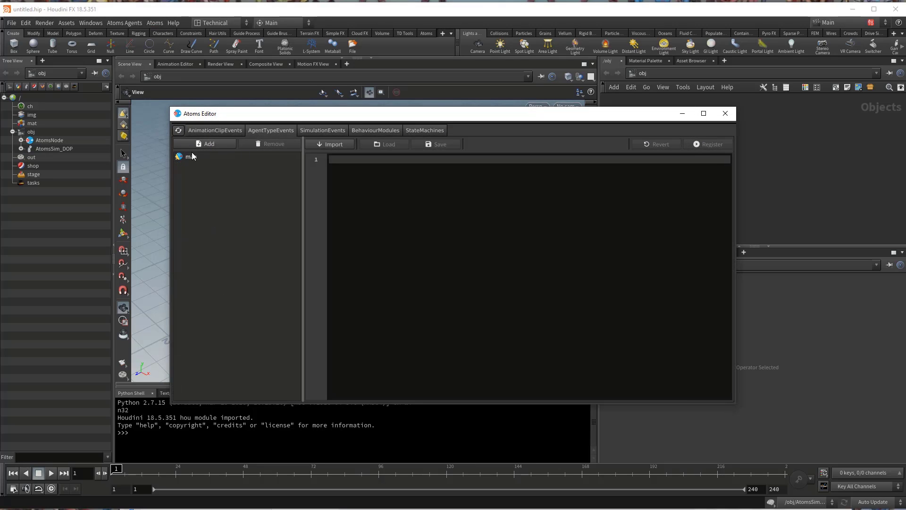
pyautogui.click(190, 157)
pyautogui.click(271, 144)
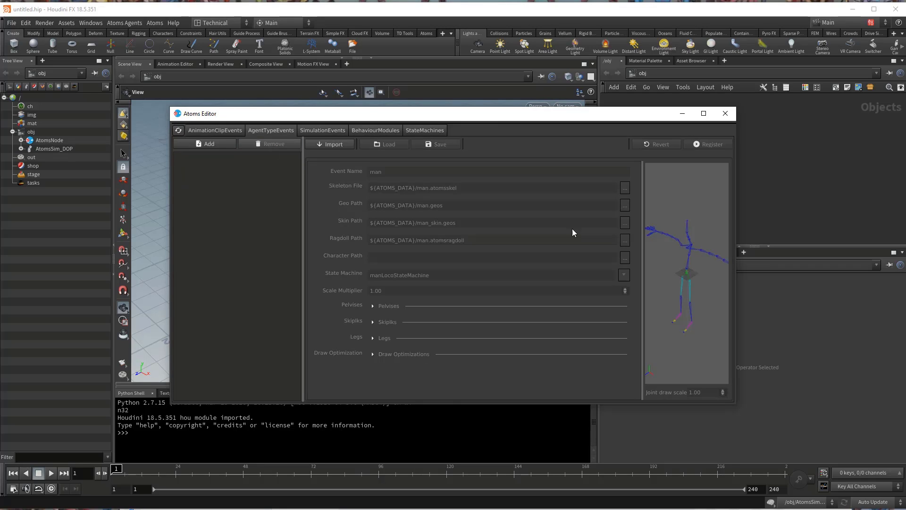
# Add a new agent type in GUI mode with skeleton man.usda and skin man_skin.usda
pyautogui.click(202, 143)
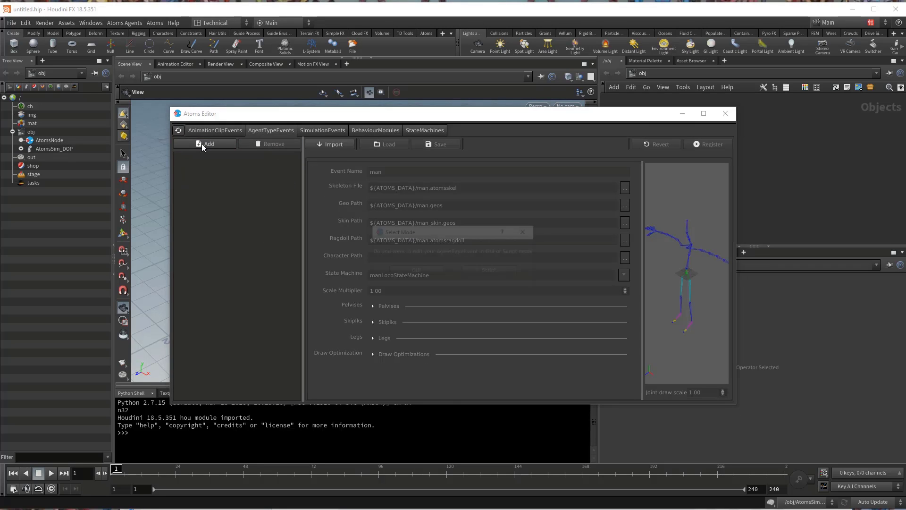
pyautogui.click(414, 274)
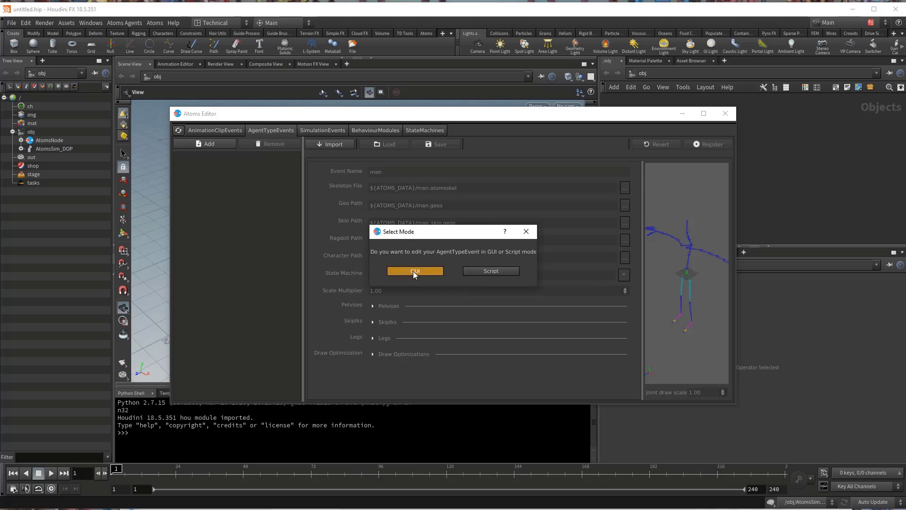
pyautogui.click(624, 188)
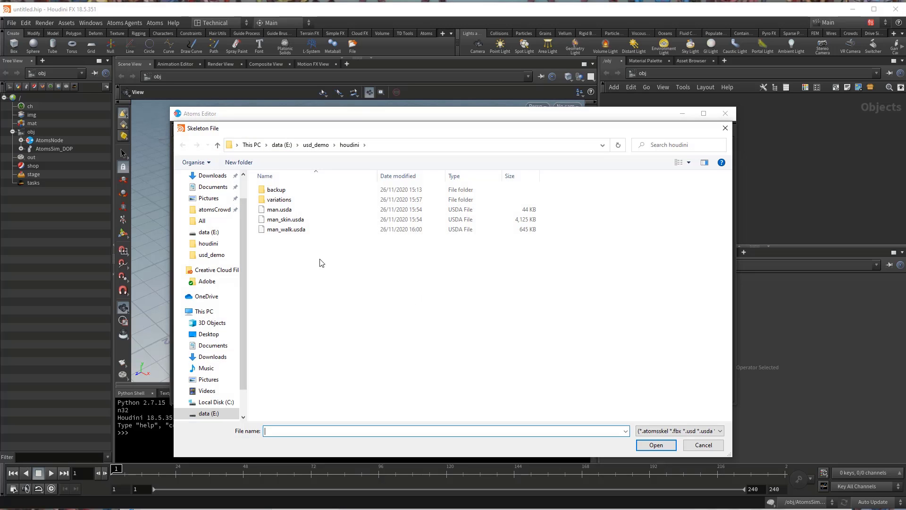
pyautogui.doubleClick(279, 210)
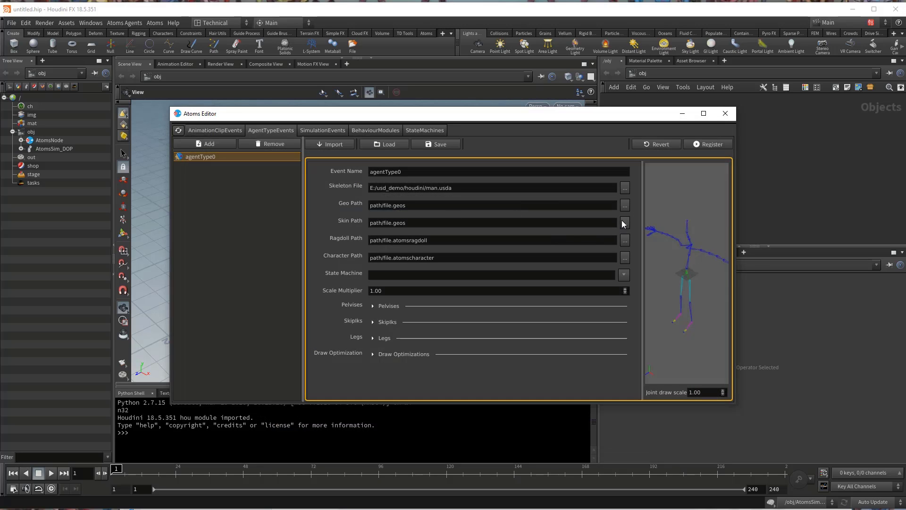
pyautogui.click(624, 222)
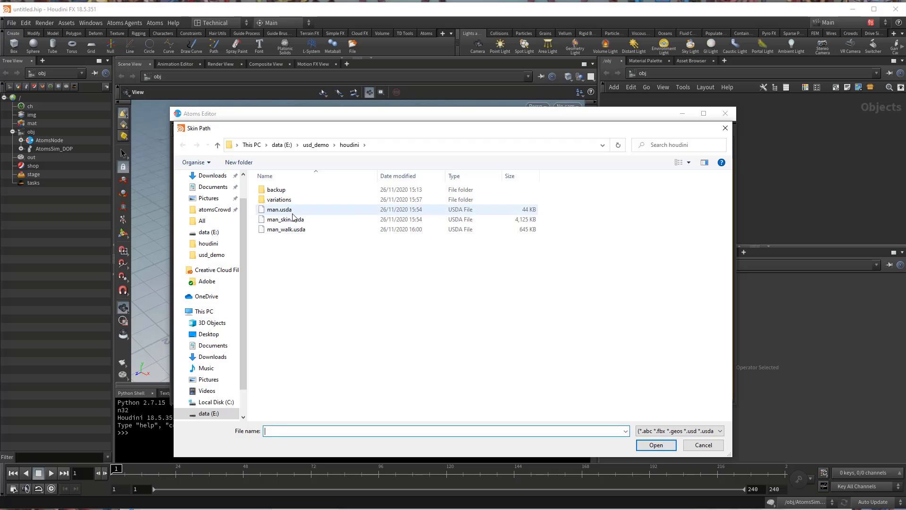
pyautogui.doubleClick(278, 219)
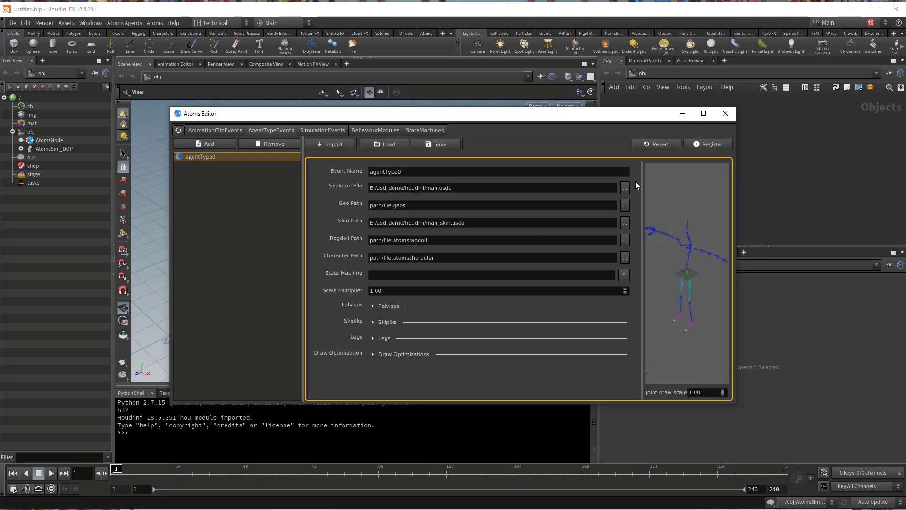
# Register agentType0, turn on Draw Skin Mesh in the preview, and widen the preview panel
pyautogui.click(712, 143)
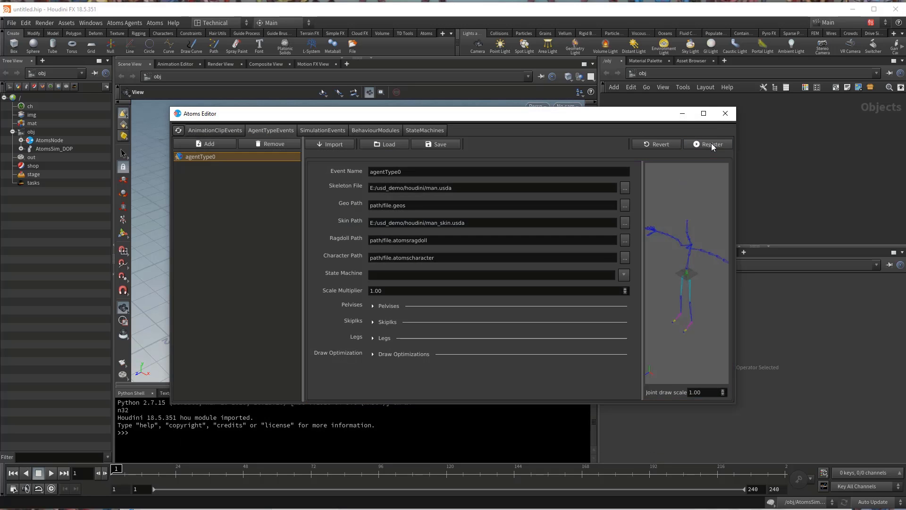
pyautogui.rightClick(668, 212)
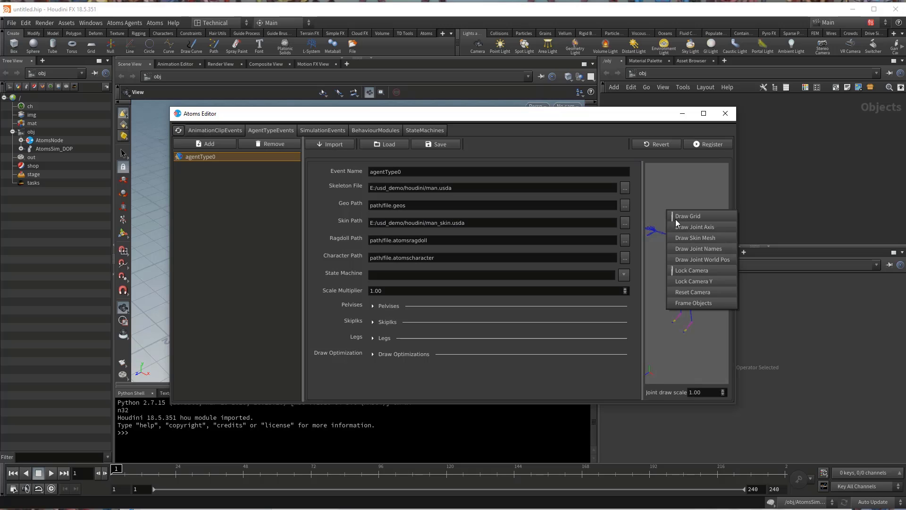
pyautogui.click(693, 239)
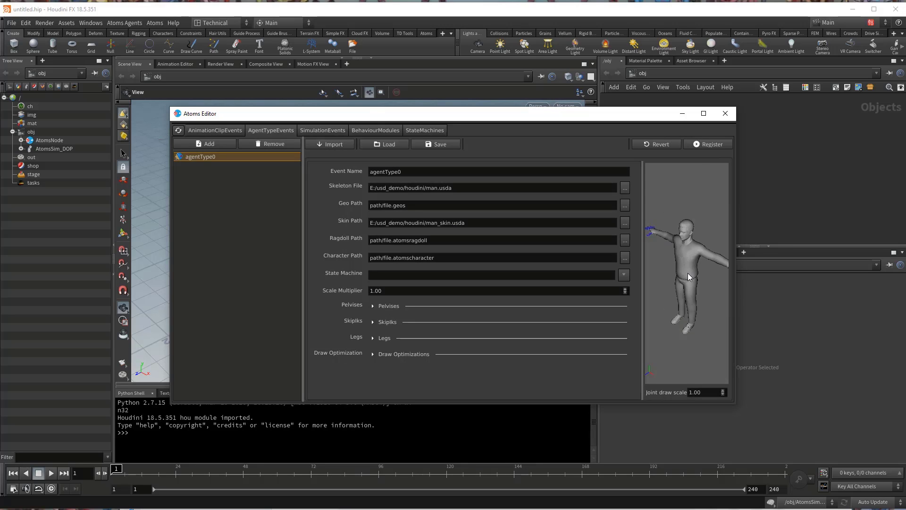
pyautogui.scroll(2, 688, 273)
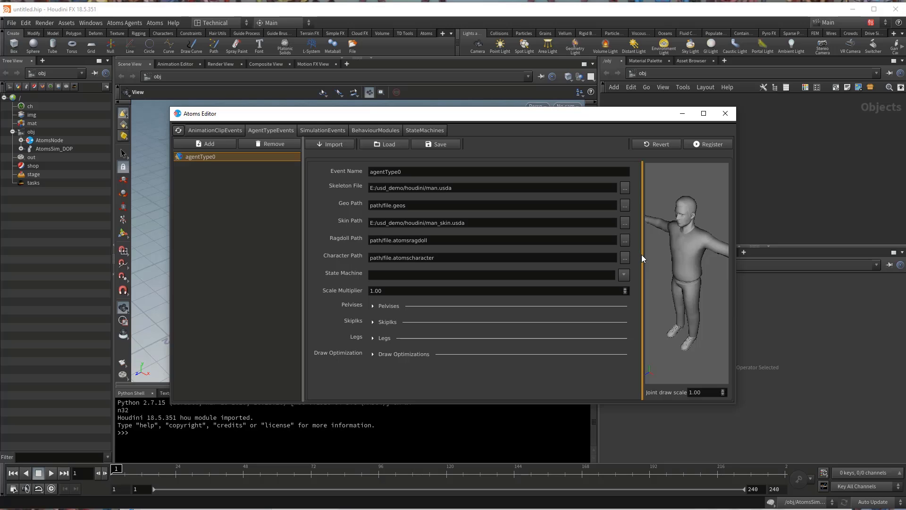
pyautogui.moveTo(642, 254); pyautogui.dragTo(606, 255)
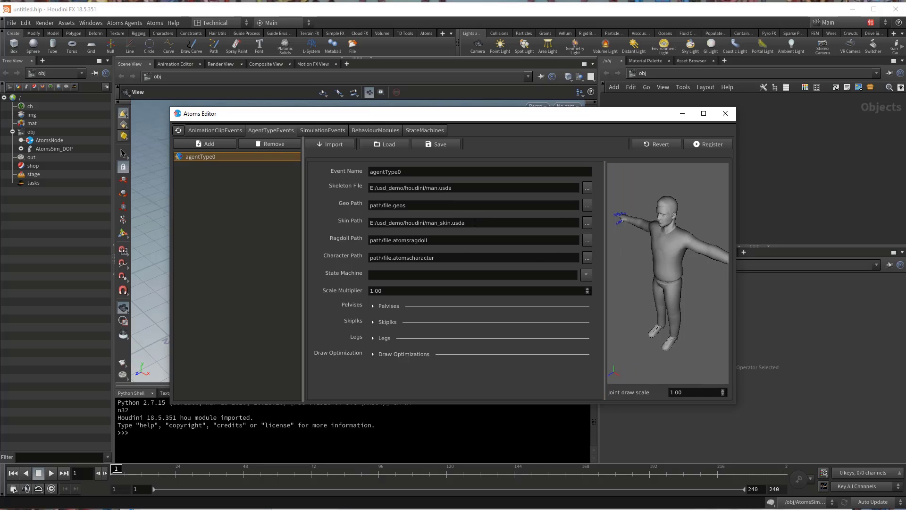
# Place the cursor at the end of the man_skin.usda Skin Path value
pyautogui.moveTo(475, 223); pyautogui.dragTo(369, 223)
pyautogui.click(482, 223)
pyautogui.scroll(5, 667, 259)
pyautogui.scroll(-5, 667, 260)
pyautogui.scroll(2, 670, 233)
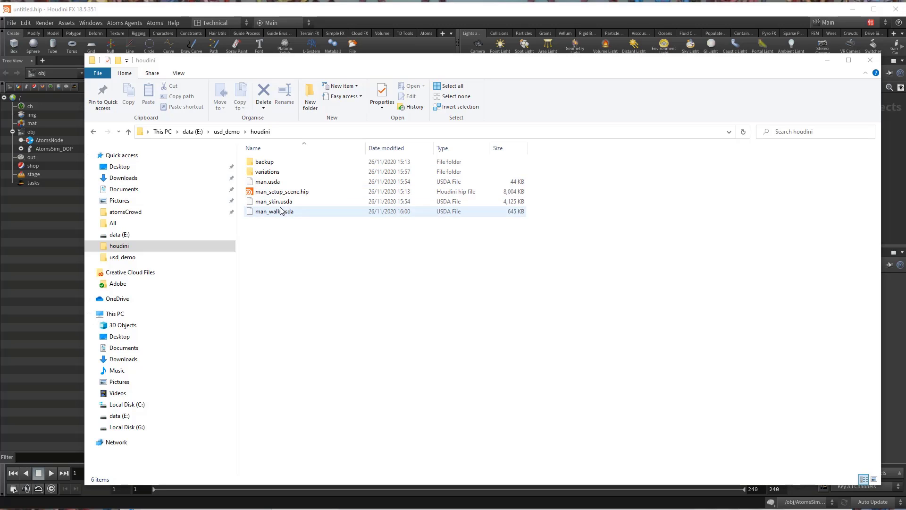
pyautogui.click(279, 202)
pyautogui.rightClick(279, 206)
pyautogui.click(317, 278)
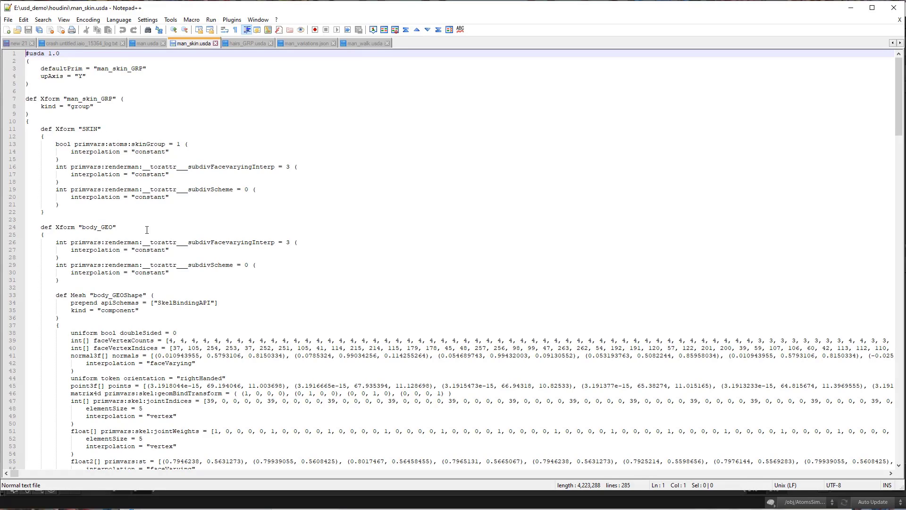
pyautogui.doubleClick(101, 229)
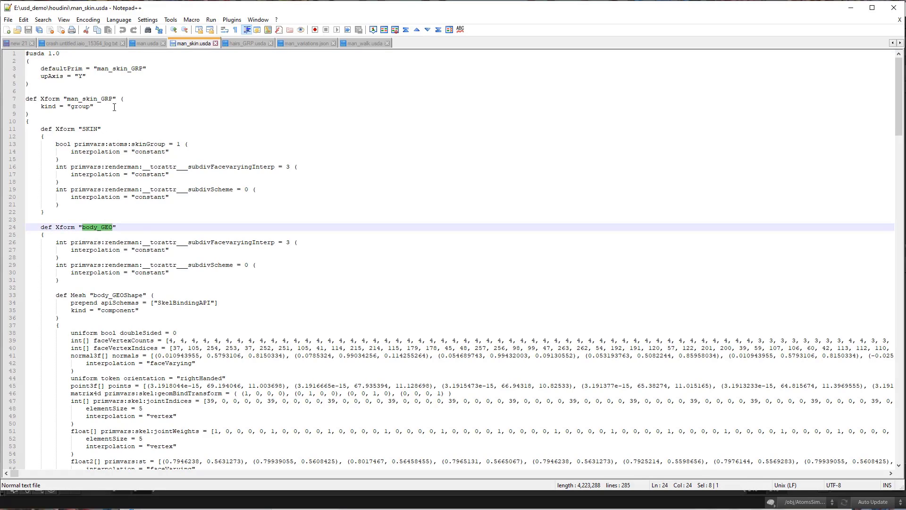
pyautogui.doubleClick(93, 99)
pyautogui.hotkey('ctrl', 'c')
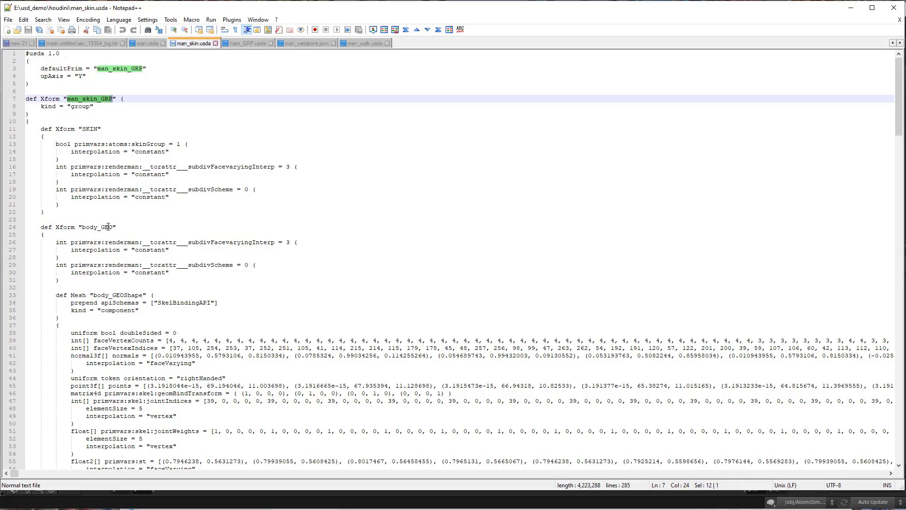
pyautogui.click(894, 7)
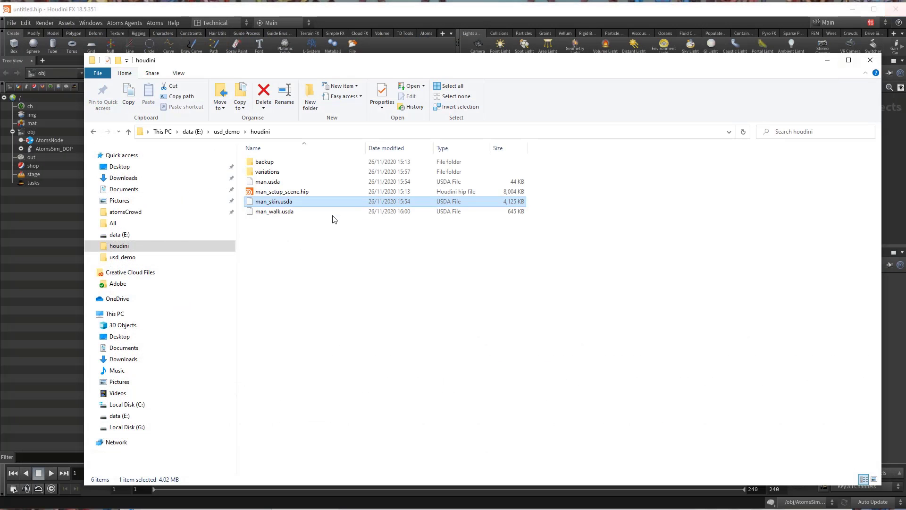
pyautogui.click(482, 20)
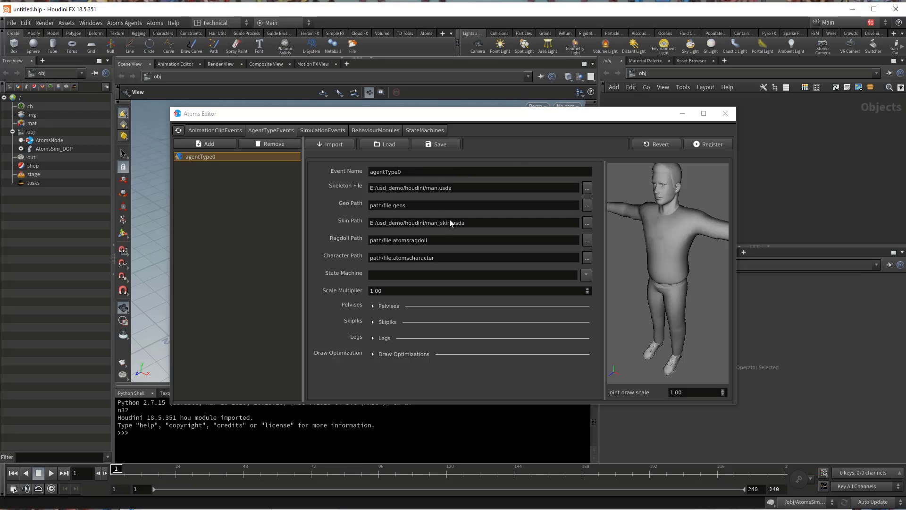
# Append the prim path @/man_skin_GRP/body_GEO to the skin path and register
pyautogui.click(476, 223)
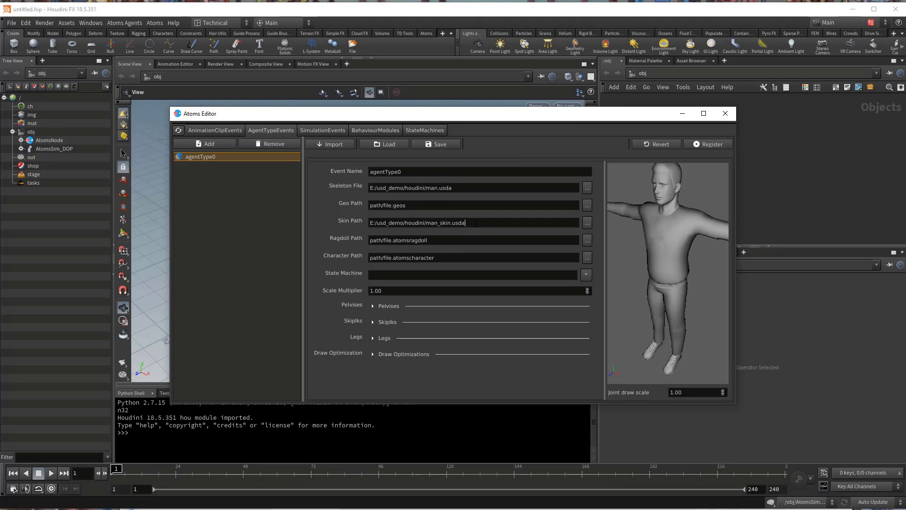
pyautogui.write('@/')
pyautogui.hotkey('ctrl', 'v')
pyautogui.write('/body_GEO')
pyautogui.click(713, 144)
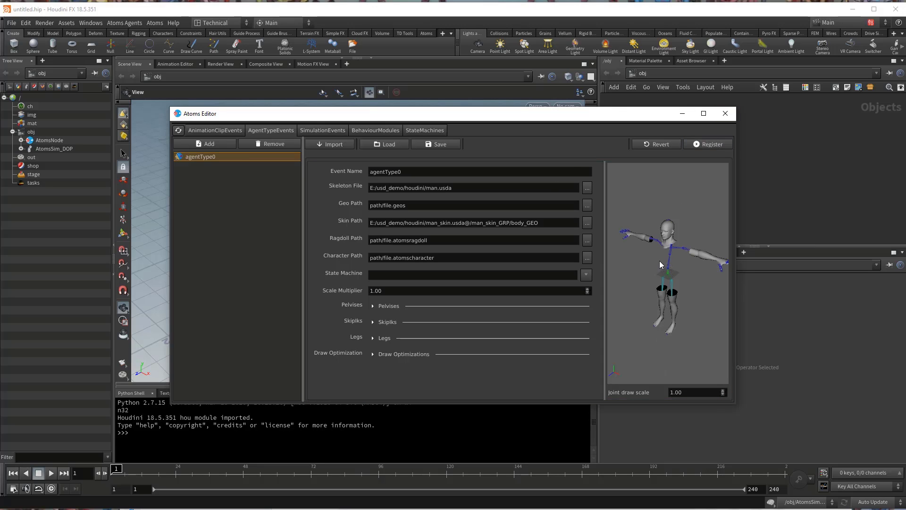
# Try a {variation=manA} suffix on the skin path, then remove it and re-register
pyautogui.scroll(2, 659, 240)
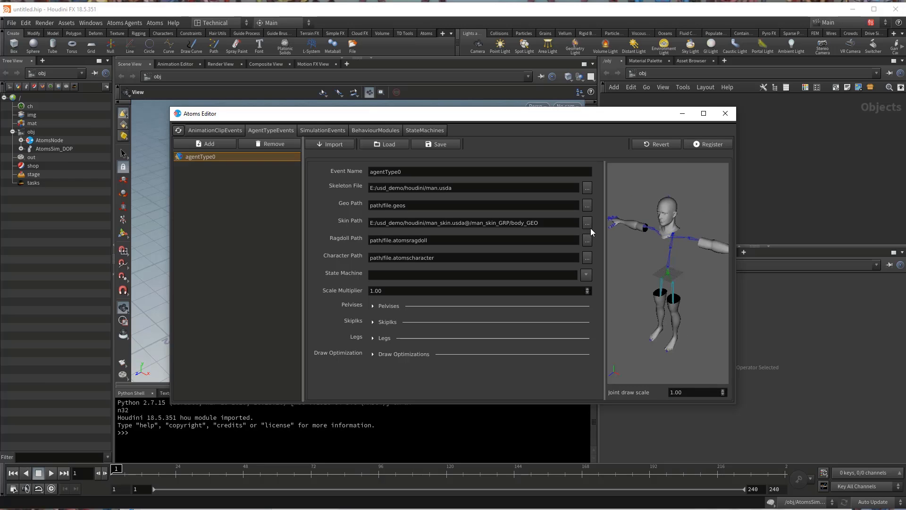
pyautogui.click(548, 224)
pyautogui.write('{}')
pyautogui.press('Left')
pyautogui.write('variation=manA')
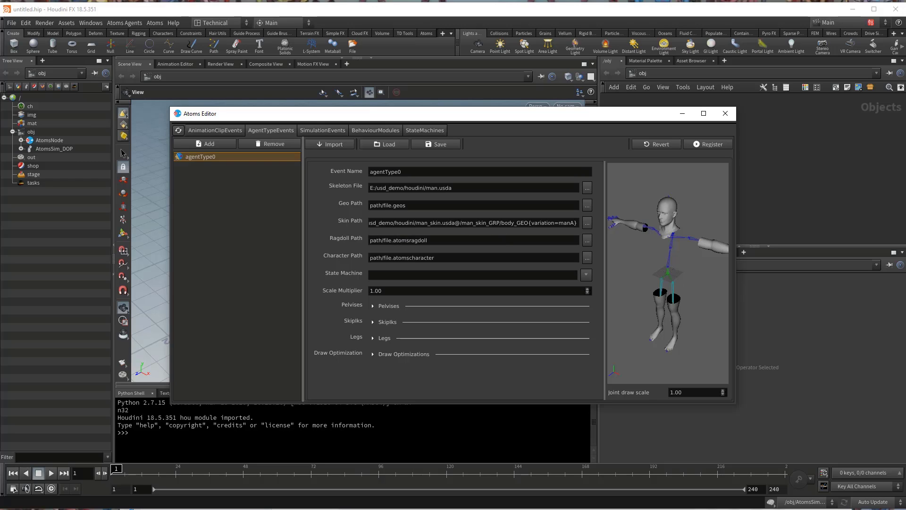
pyautogui.moveTo(455, 222); pyautogui.dragTo(614, 222)
pyautogui.press('BackSpace')
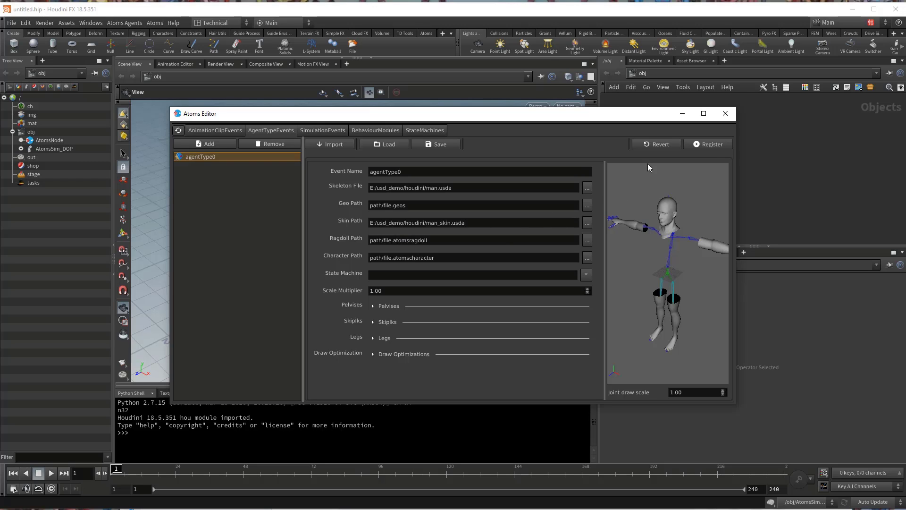
pyautogui.click(712, 145)
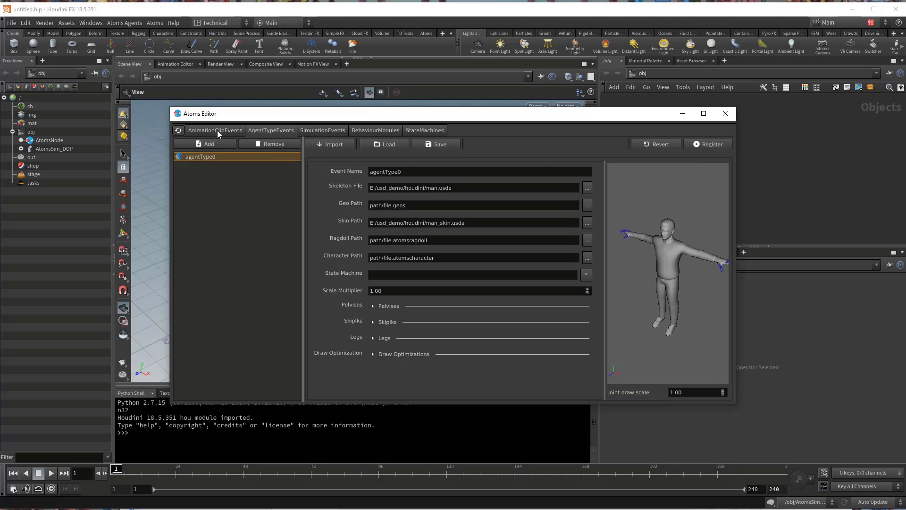
# Rename the agent type to 'man', register it, and add a new animation clip event
pyautogui.doubleClick(410, 172)
pyautogui.write('man')
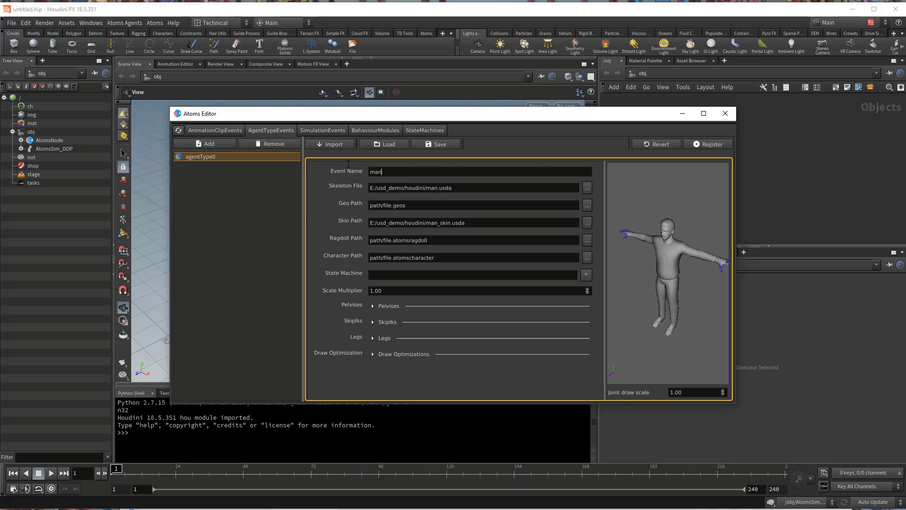
pyautogui.click(713, 144)
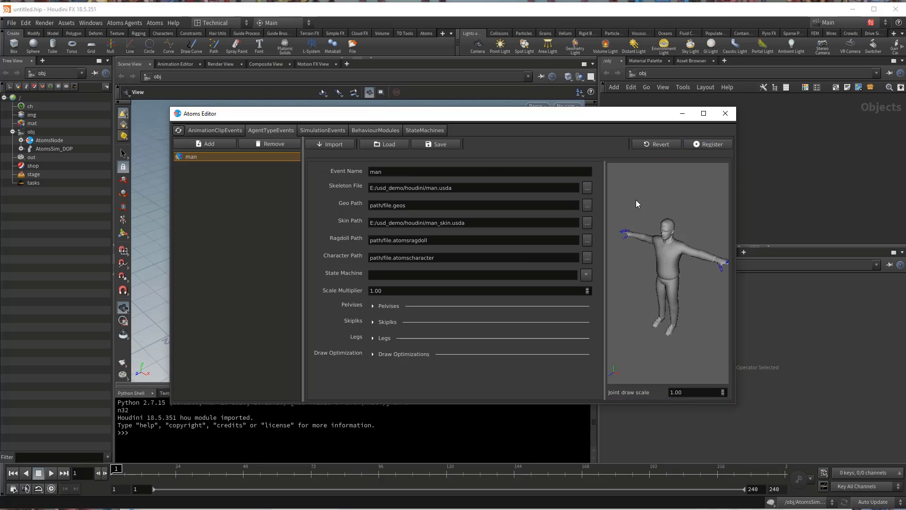
pyautogui.click(227, 130)
pyautogui.click(201, 143)
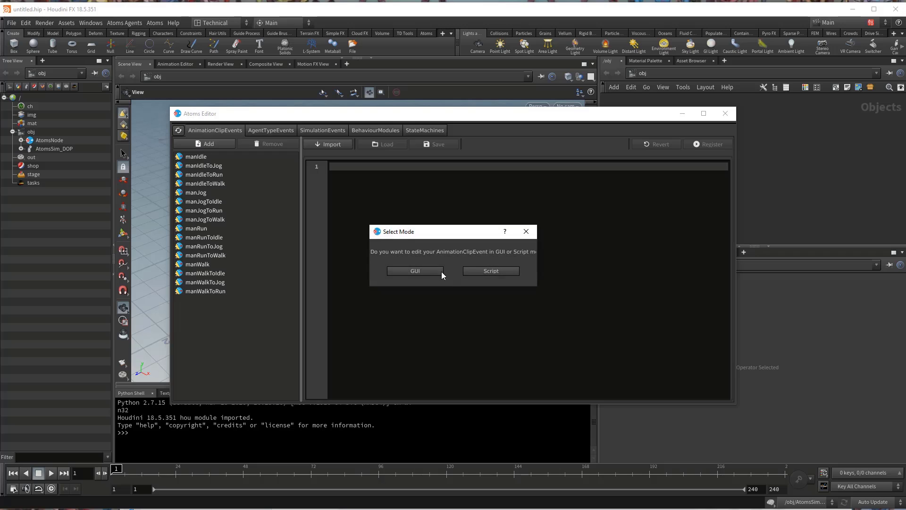
# Set the new clip event's Clip Path to man_walk.usda in GUI mode
pyautogui.click(426, 271)
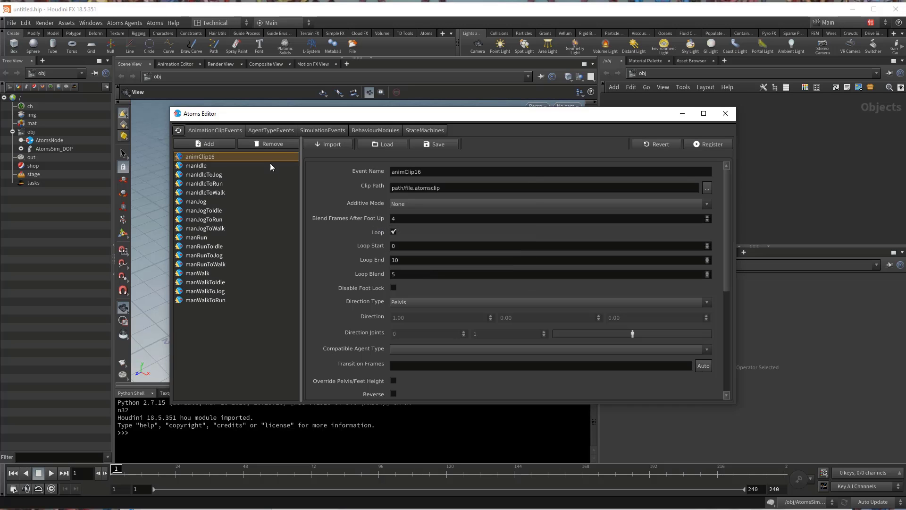
pyautogui.click(707, 187)
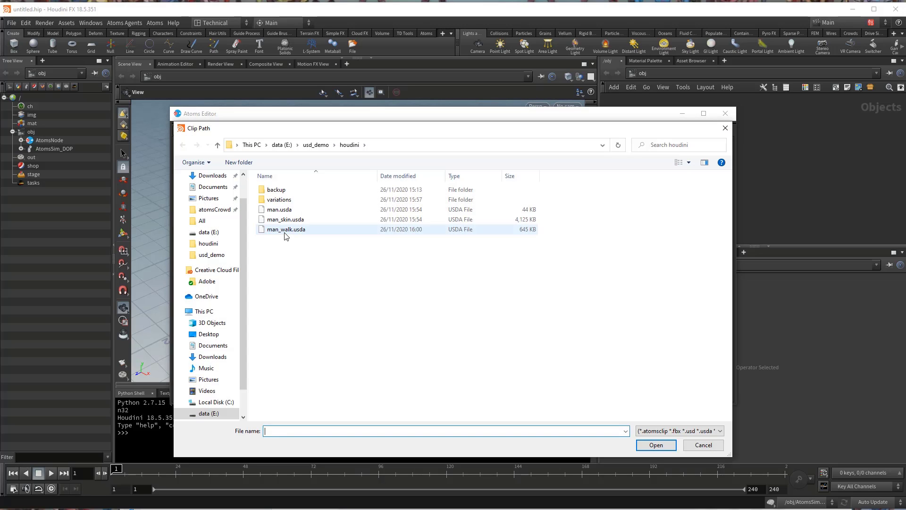
pyautogui.doubleClick(285, 230)
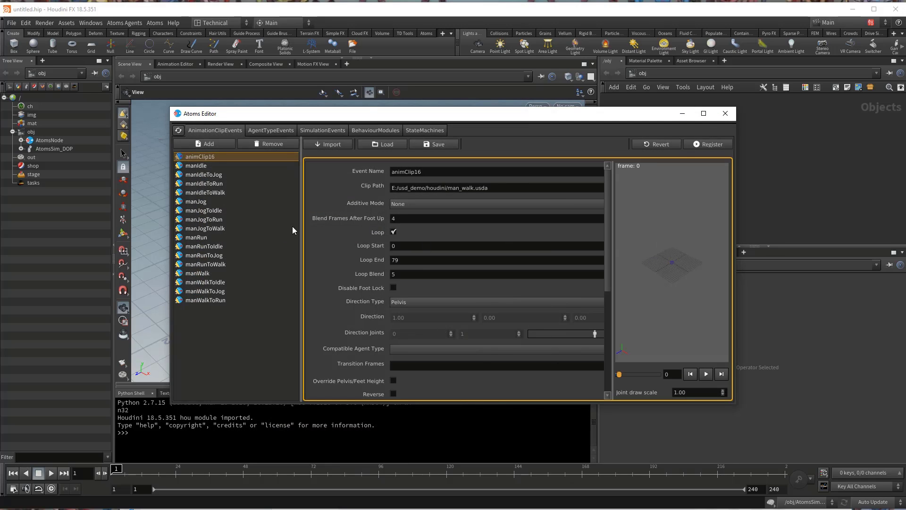
pyautogui.tripleClick(424, 185)
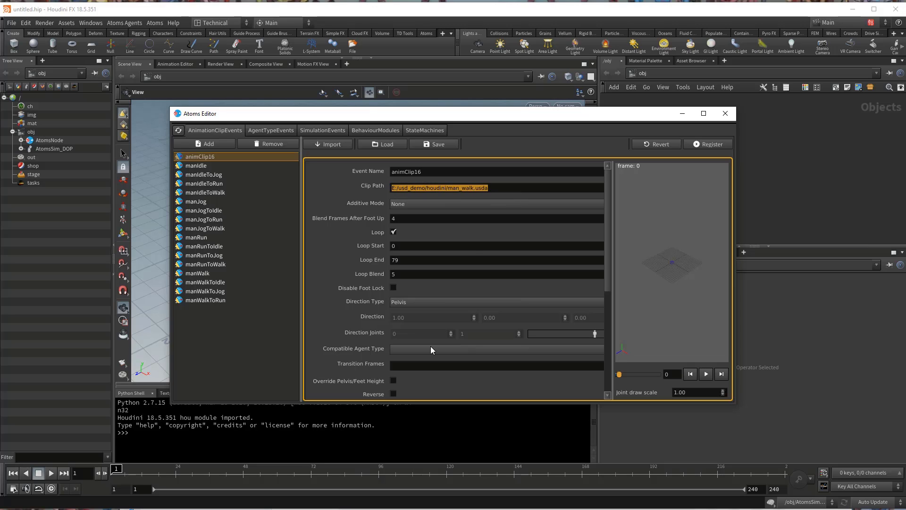
# Make the clip compatible with the man agent, direction type Static, and register it
pyautogui.click(400, 350)
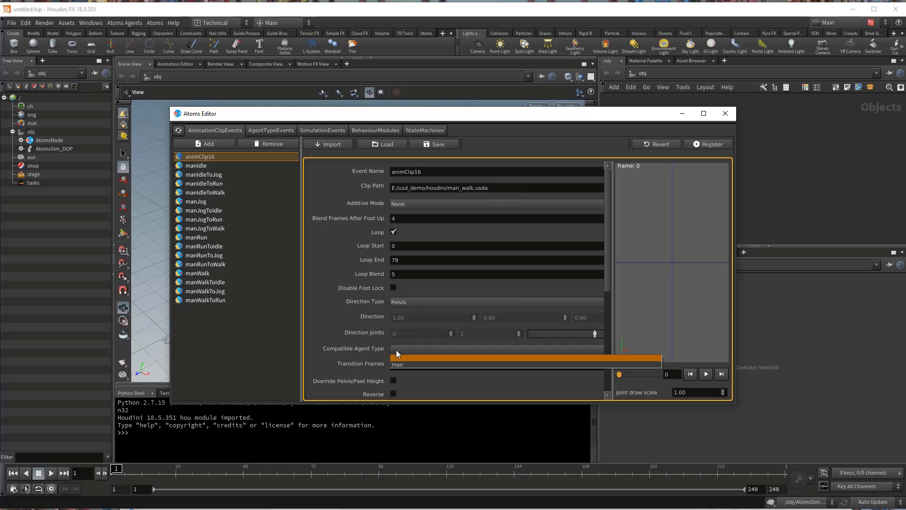
pyautogui.click(398, 367)
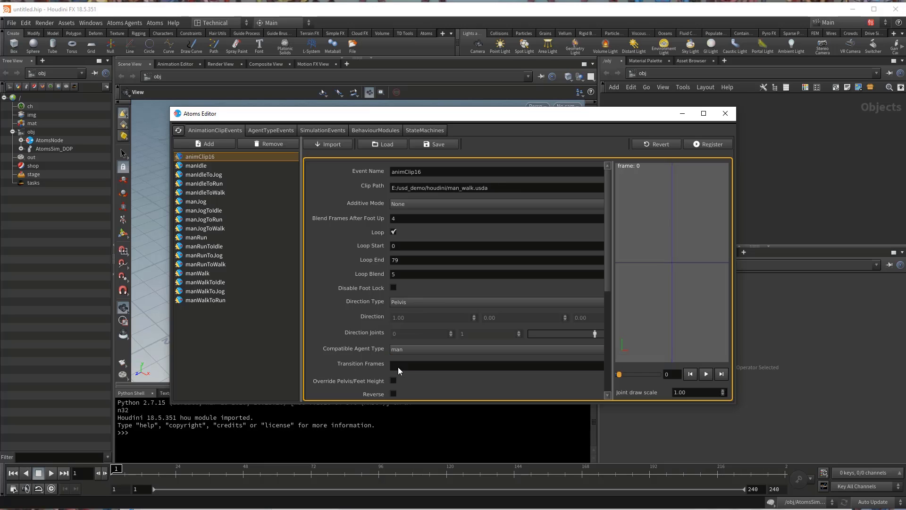
pyautogui.click(412, 303)
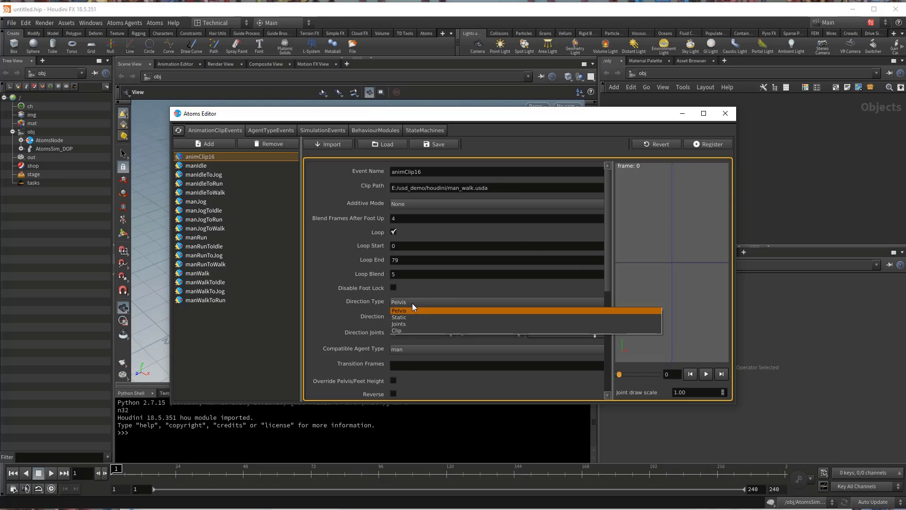
pyautogui.click(410, 315)
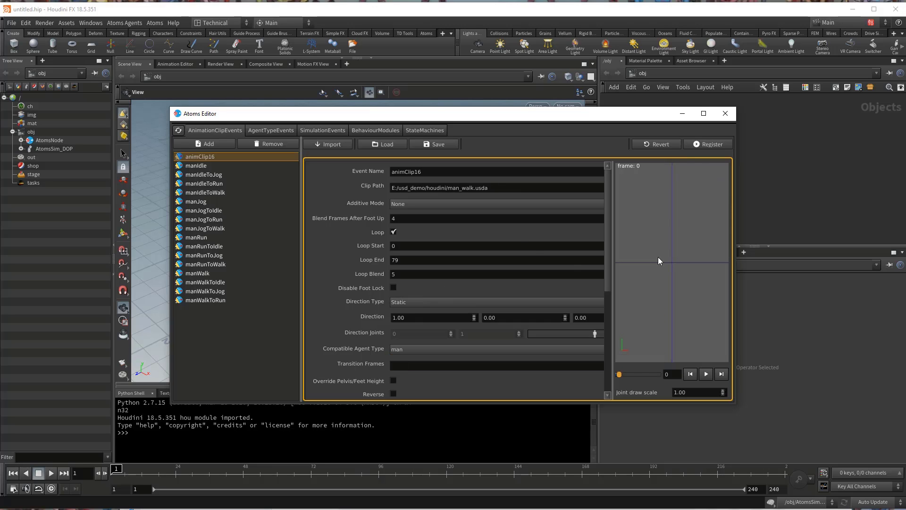
pyautogui.click(711, 146)
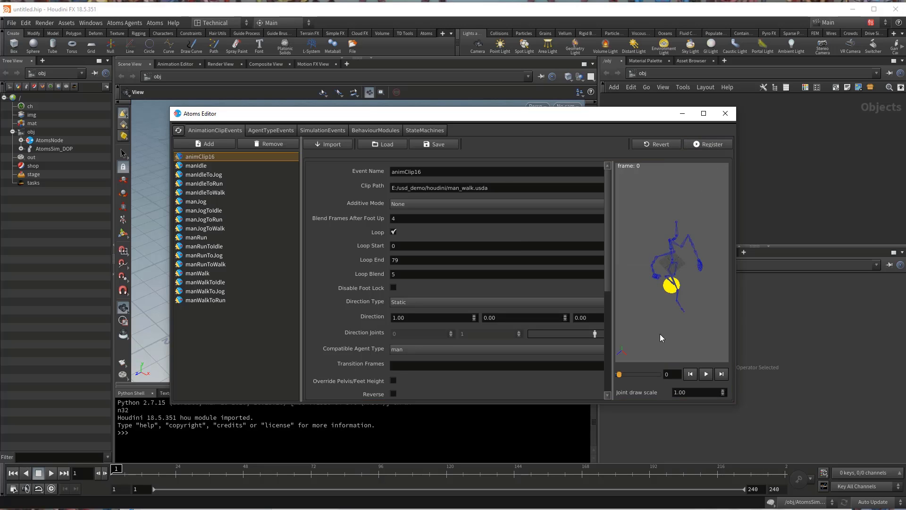
# Set the foot-down velocity threshold to 0.100 and compute the foot-down data
pyautogui.scroll(-5, 504, 378)
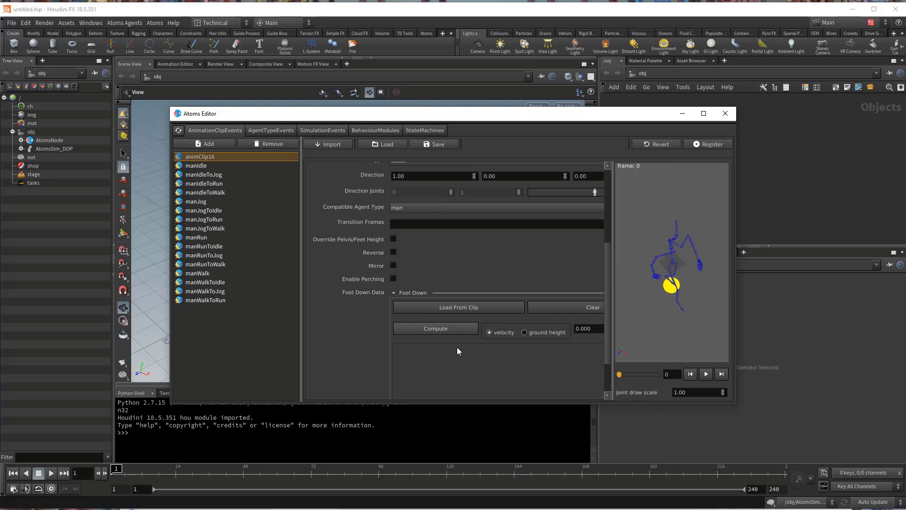
pyautogui.moveTo(599, 331); pyautogui.dragTo(557, 330)
pyautogui.write('0.01')
pyautogui.press('Return')
pyautogui.click(455, 332)
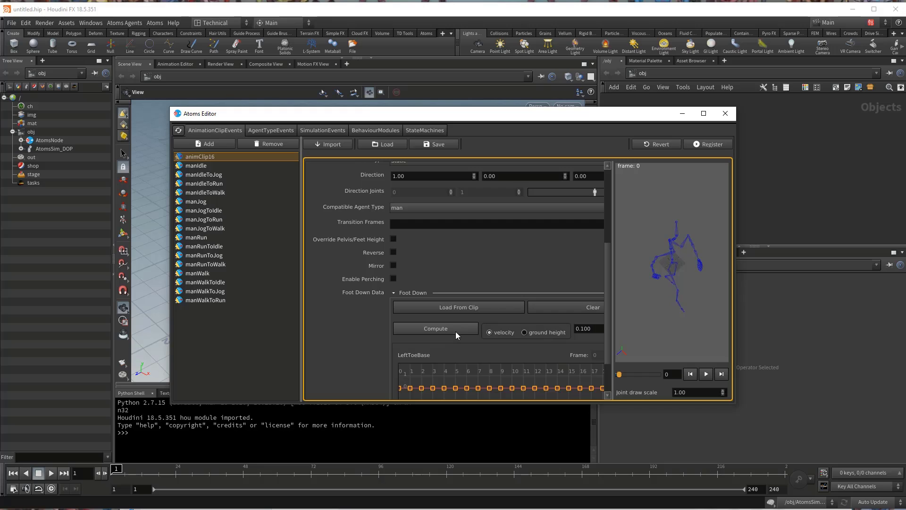
pyautogui.scroll(-2, 353, 339)
pyautogui.scroll(2, 353, 339)
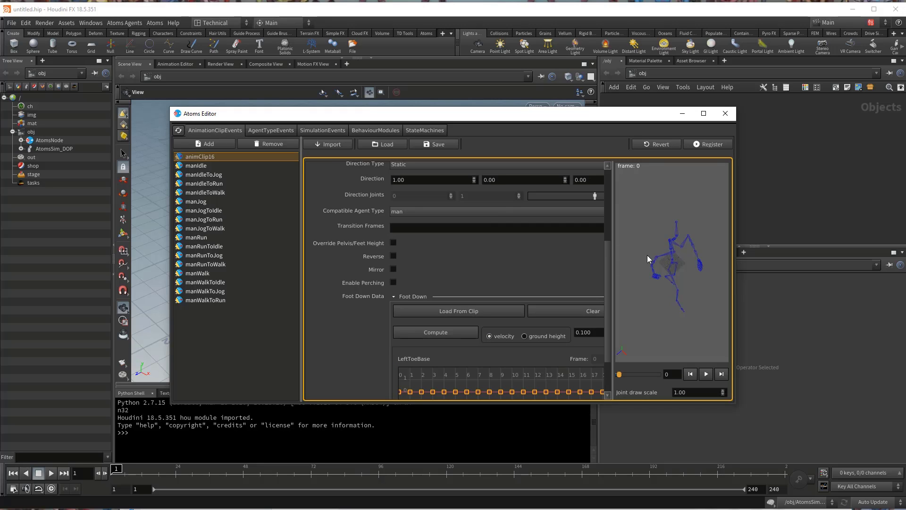
# Register the final clip settings, close the Atoms Editor, and create an agent group
pyautogui.click(713, 144)
pyautogui.click(726, 113)
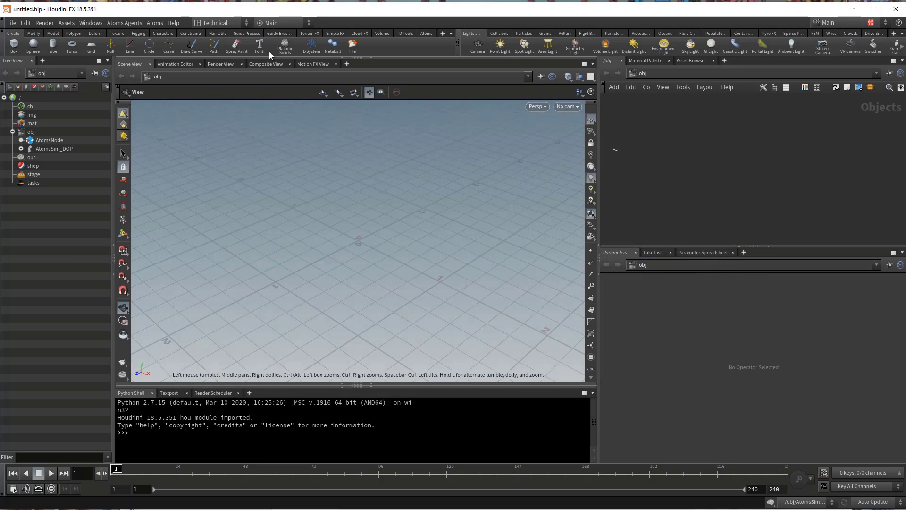
pyautogui.click(155, 23)
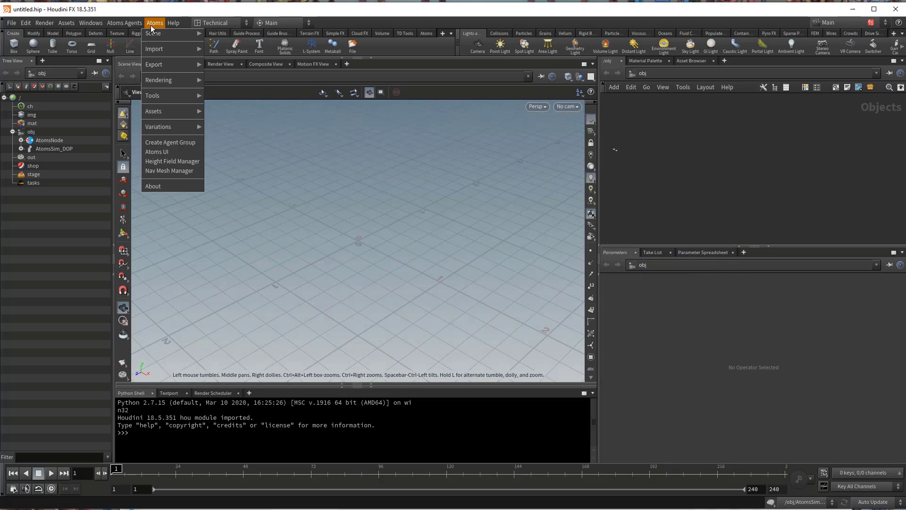
pyautogui.click(168, 141)
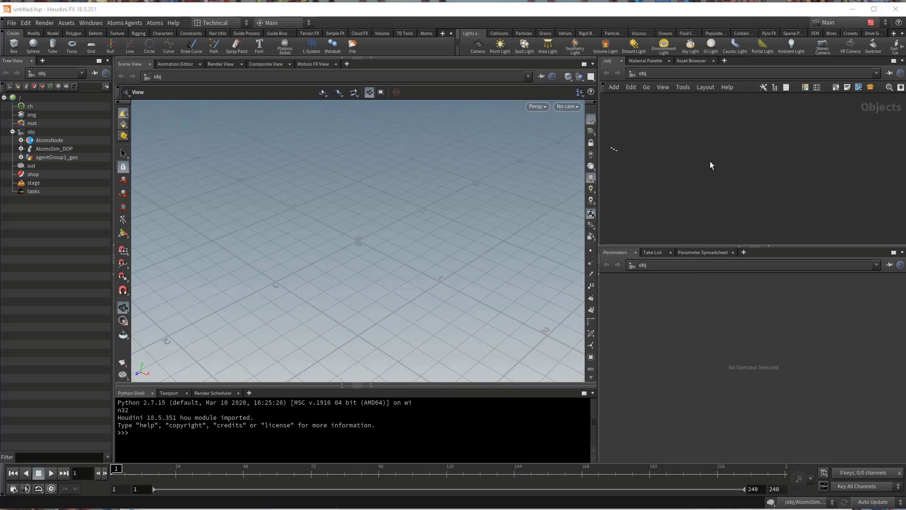
# Add the gridLayout behaviour module to agentGroup1
pyautogui.click(21, 157)
pyautogui.click(63, 165)
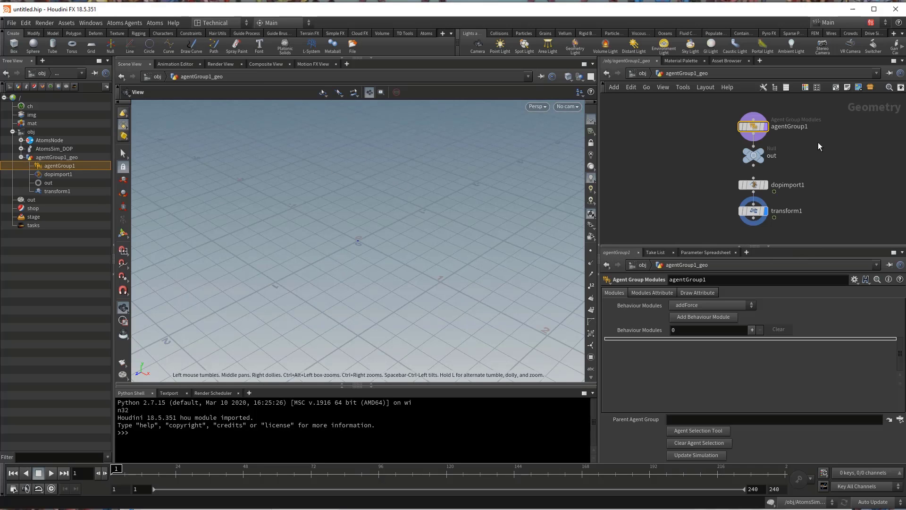
pyautogui.click(710, 305)
pyautogui.scroll(-3, 715, 392)
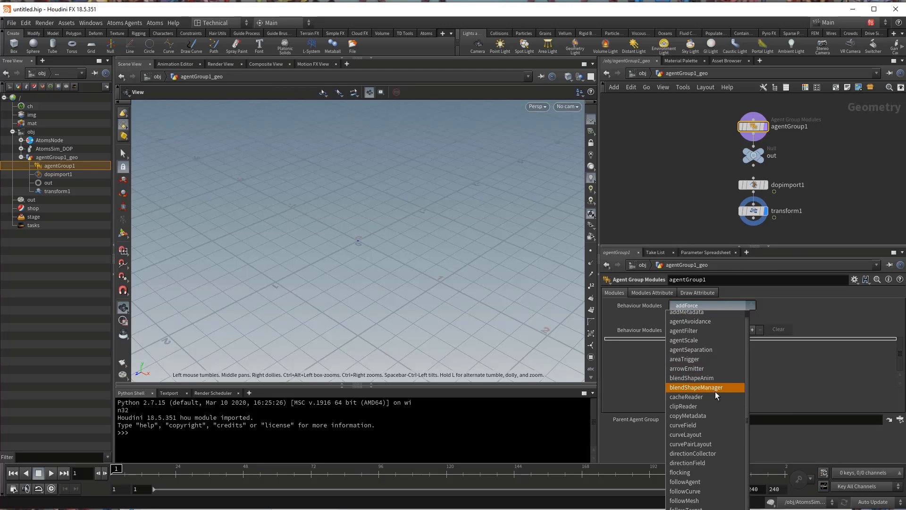
pyautogui.click(683, 443)
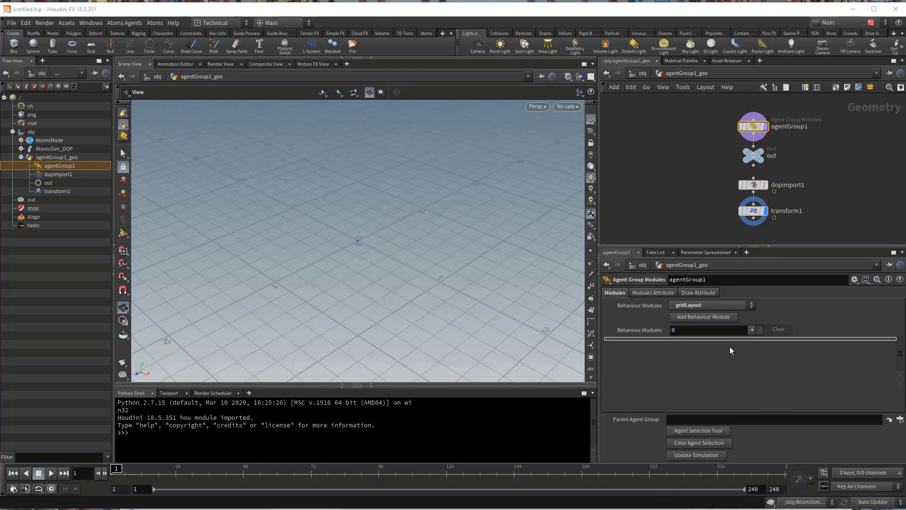
pyautogui.click(713, 317)
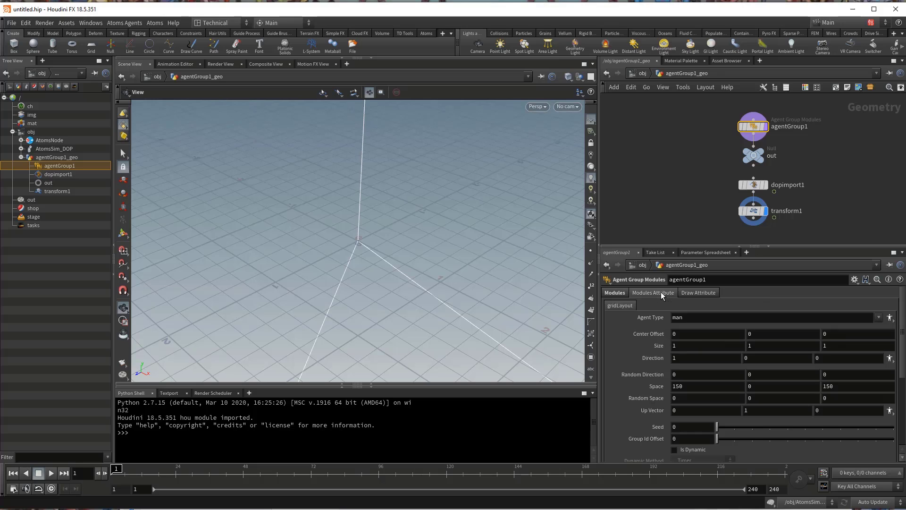
# Set agentGroup1's Draw Mode to Skin so the man appears skinned
pyautogui.click(699, 292)
pyautogui.click(692, 305)
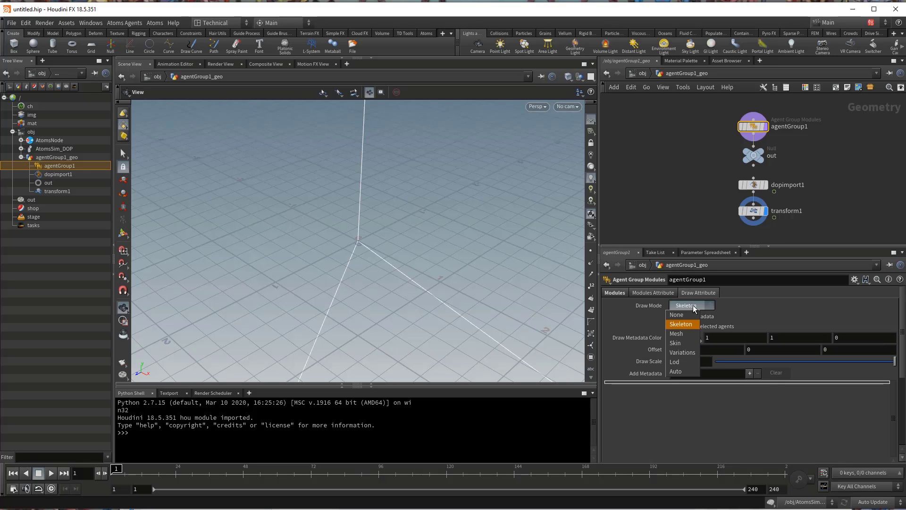
pyautogui.click(689, 349)
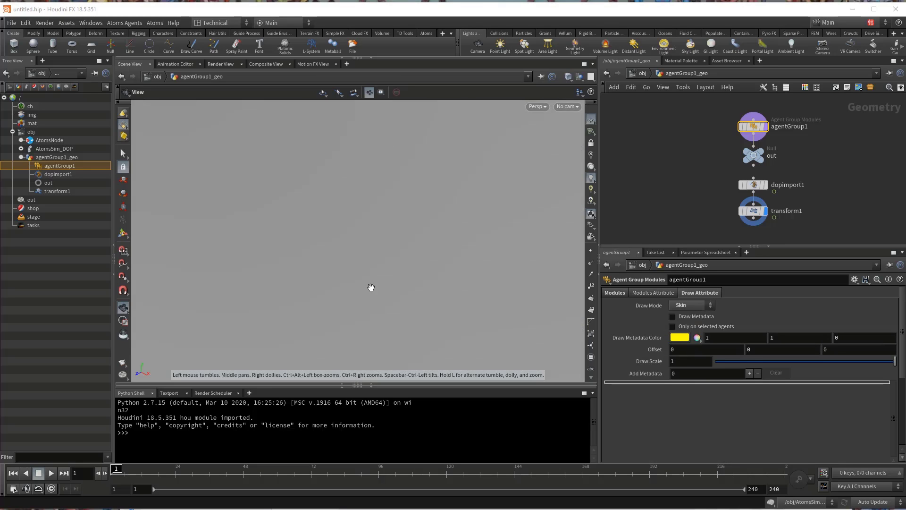
pyautogui.moveTo(407, 298); pyautogui.dragTo(387, 274)
pyautogui.click(615, 293)
# Add a clipReader behaviour module to agentGroup1 with Clip Name animClip16
pyautogui.click(682, 306)
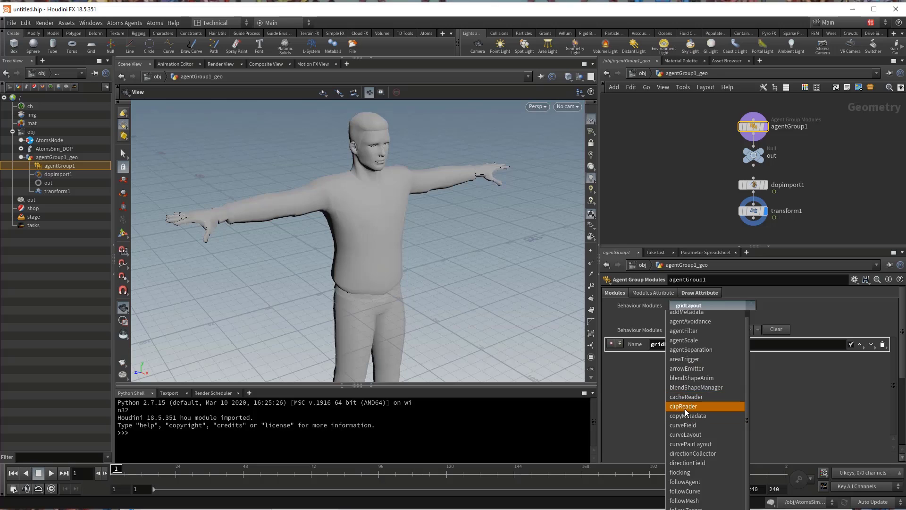
pyautogui.click(684, 407)
pyautogui.click(698, 315)
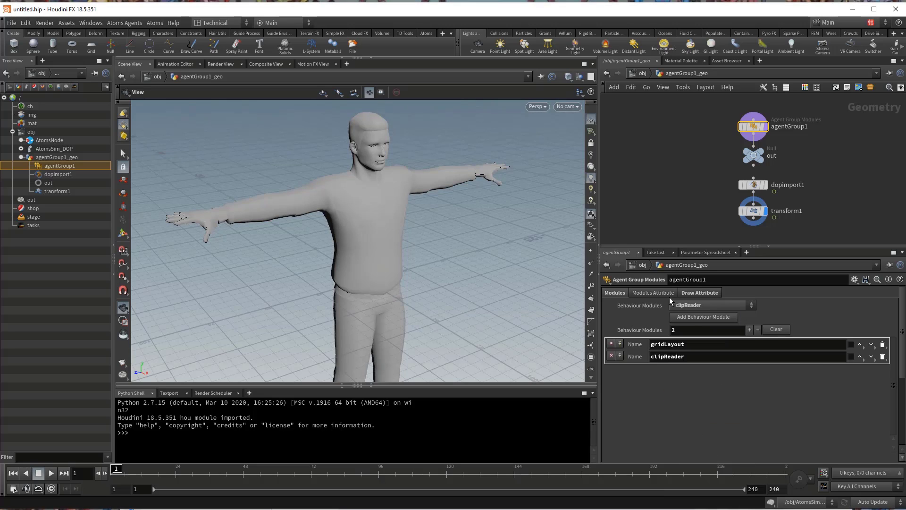
pyautogui.click(658, 294)
pyautogui.click(654, 306)
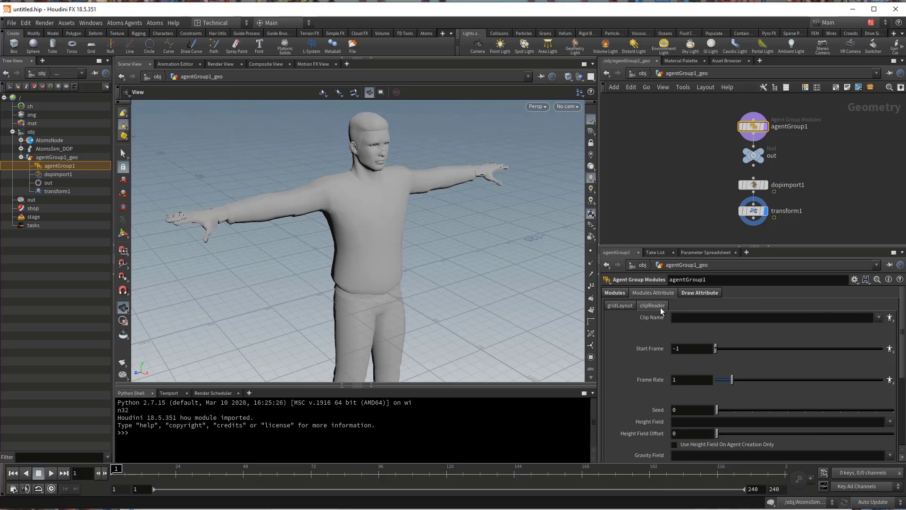
pyautogui.click(879, 320)
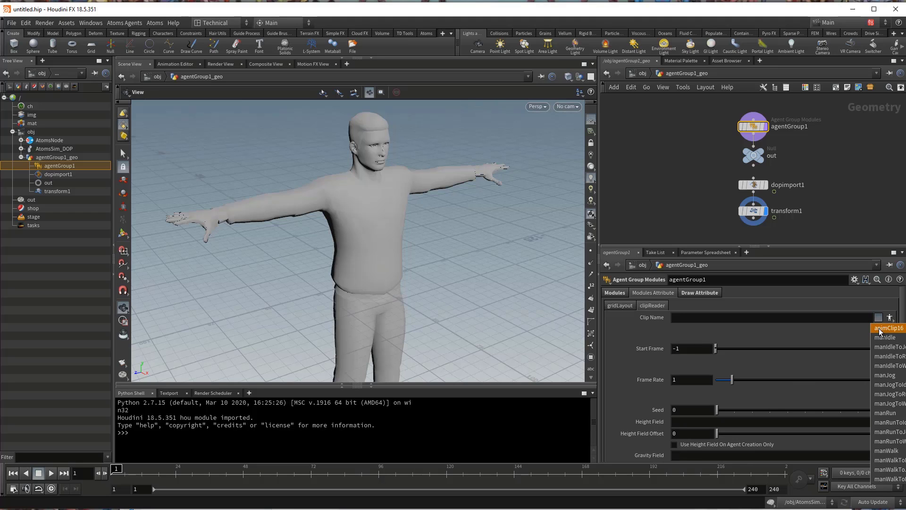
pyautogui.click(883, 328)
# Play the timeline to watch the man walk, then stop and rewind to the start
pyautogui.moveTo(377, 291); pyautogui.dragTo(354, 217, button='middle')
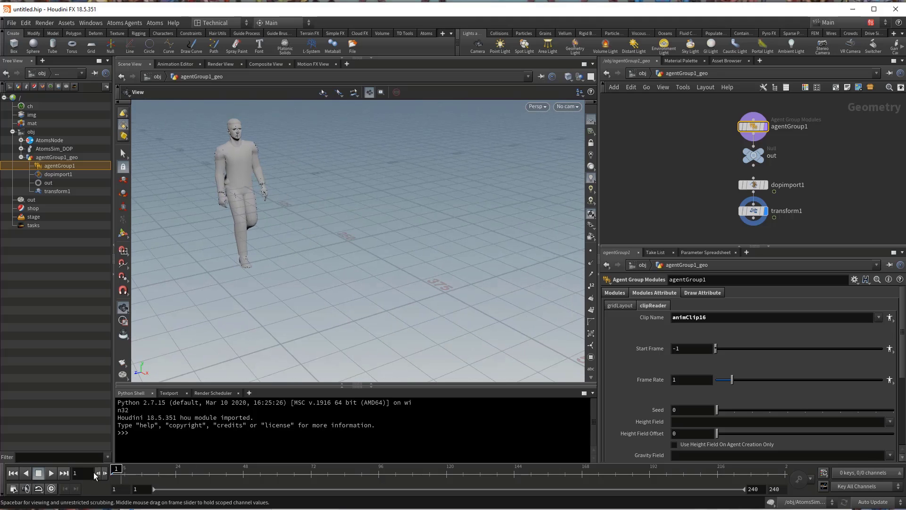
pyautogui.click(51, 473)
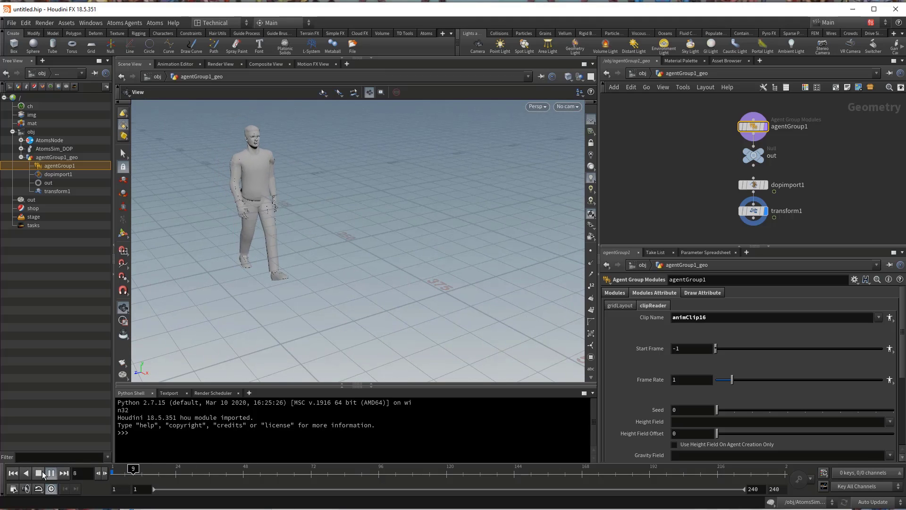
pyautogui.click(40, 474)
pyautogui.moveTo(183, 469); pyautogui.dragTo(103, 471)
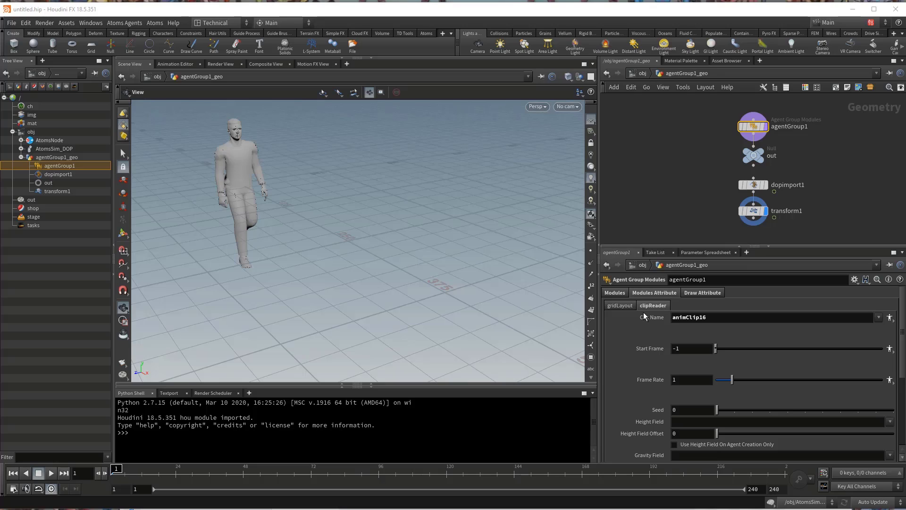
# Set the gridLayout Size X and Z to 3
pyautogui.click(620, 306)
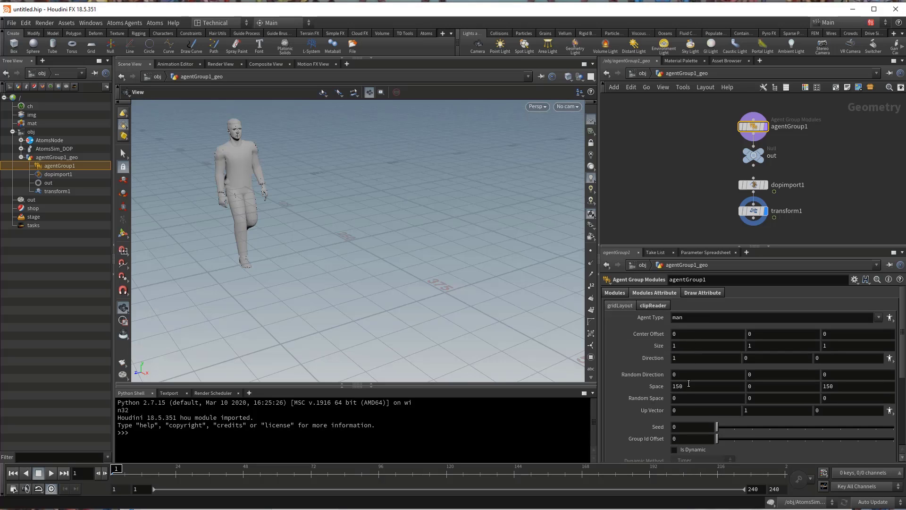
pyautogui.click(681, 347)
pyautogui.write('3')
pyautogui.press('Tab')
pyautogui.press('Tab')
pyautogui.write('3')
pyautogui.press('Return')
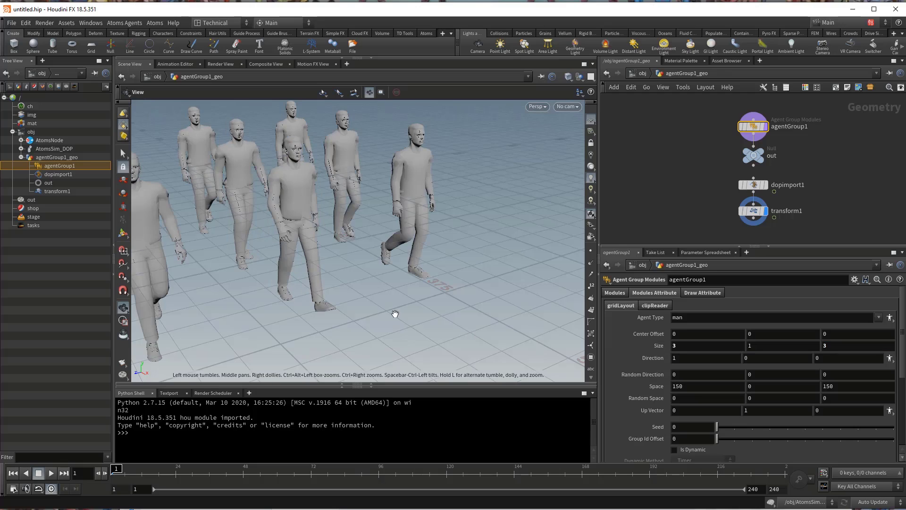
# Import variations\man_variations.json via Atoms > Variations > Import Variation Json
pyautogui.click(155, 23)
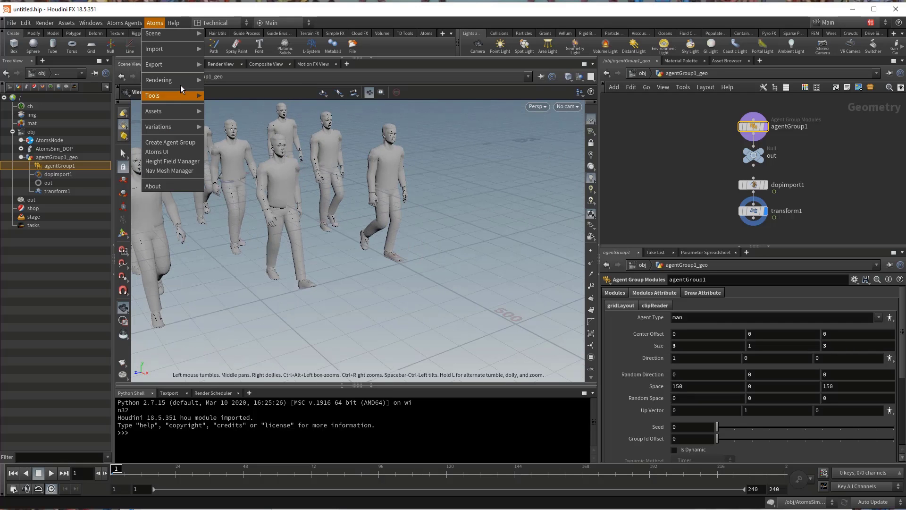
pyautogui.moveTo(180, 125)
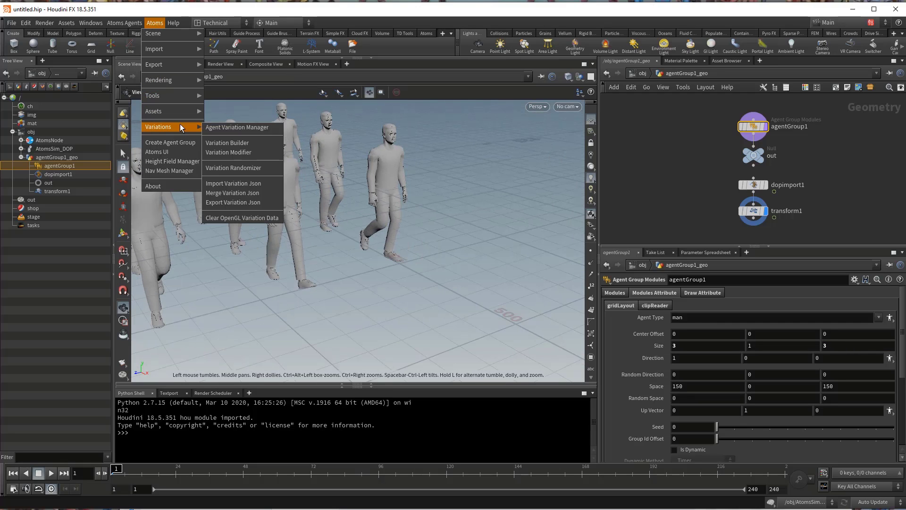
pyautogui.click(237, 184)
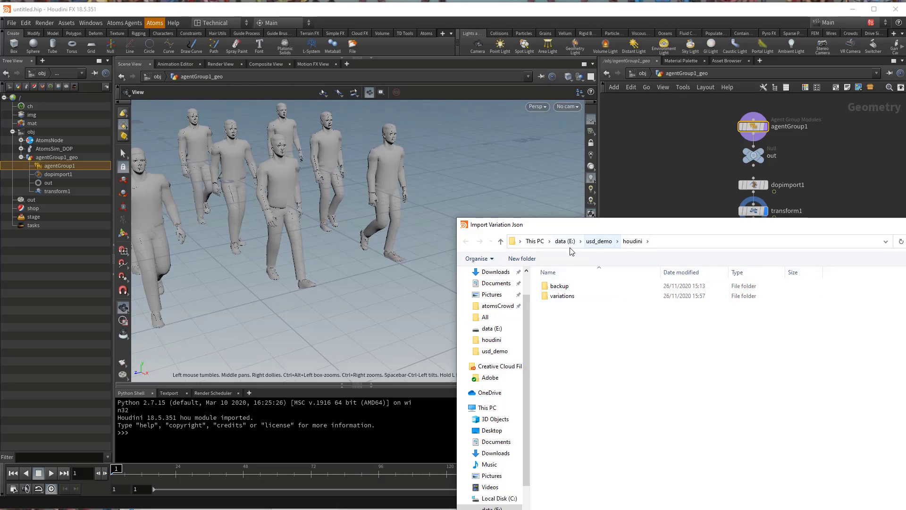
pyautogui.doubleClick(585, 296)
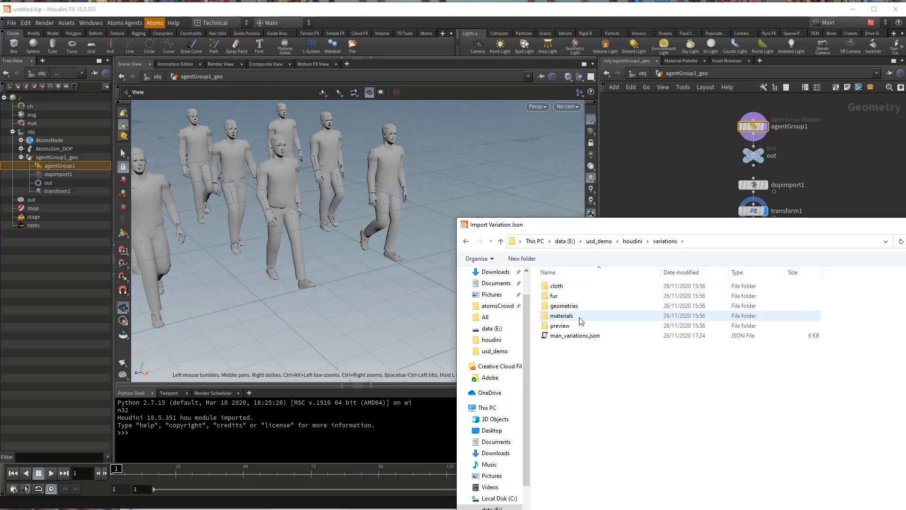
pyautogui.doubleClick(565, 336)
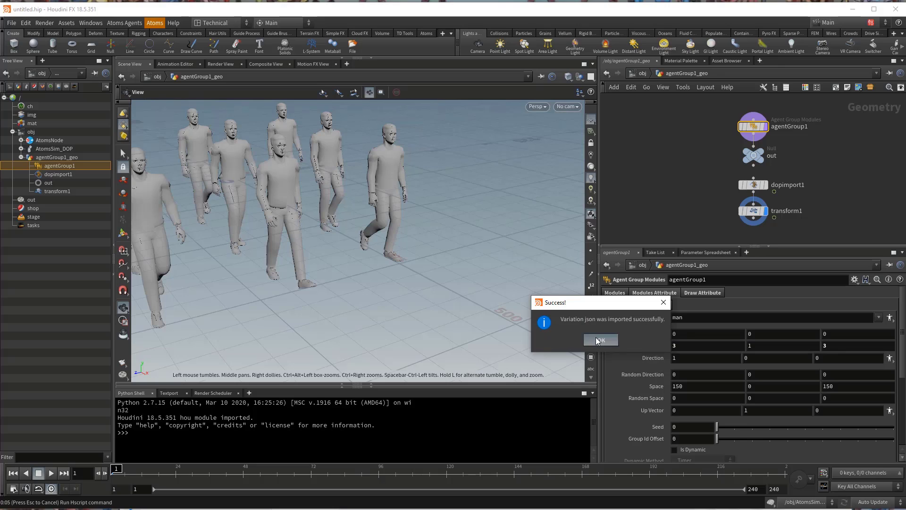
pyautogui.click(599, 340)
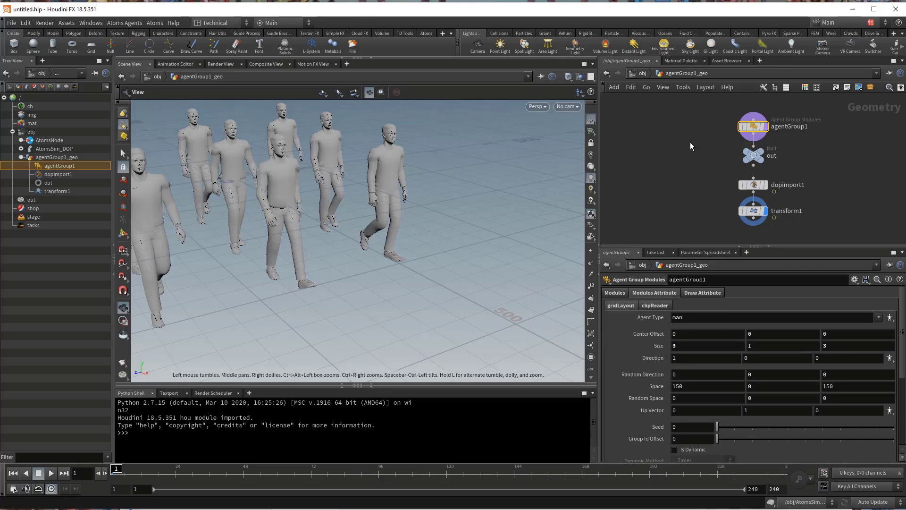
# Randomly assign man_A and man_B with equal weights using the Variation Randomizer
pyautogui.click(160, 23)
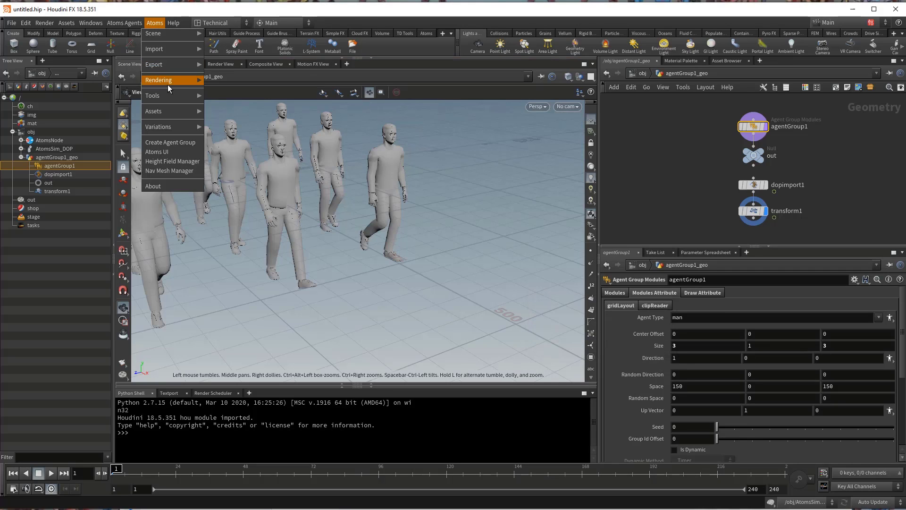
pyautogui.moveTo(179, 127)
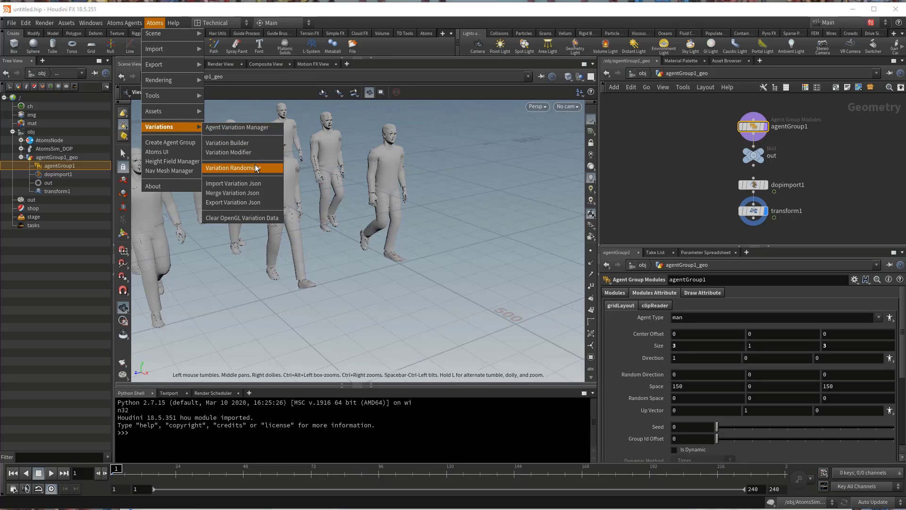
pyautogui.click(233, 167)
pyautogui.click(299, 160)
pyautogui.keyDown('shift'); pyautogui.click(302, 166); pyautogui.keyUp('shift')
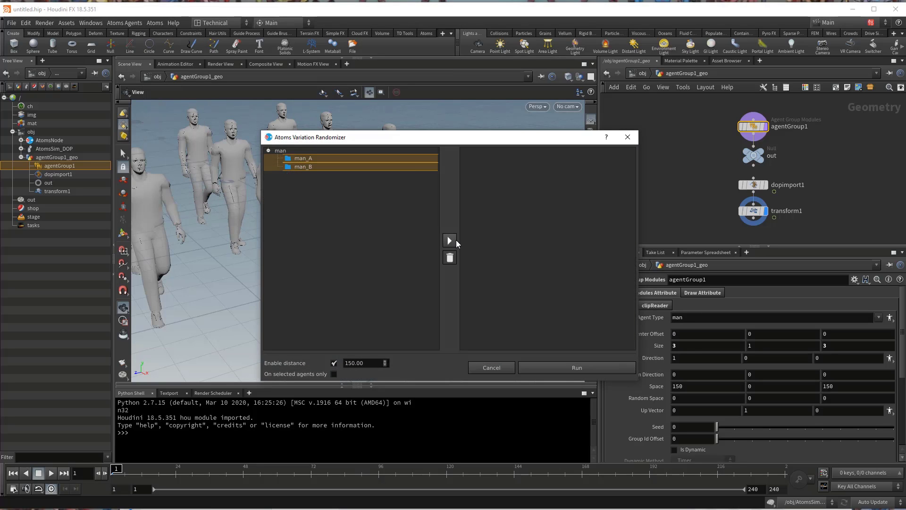
pyautogui.click(450, 240)
pyautogui.click(572, 368)
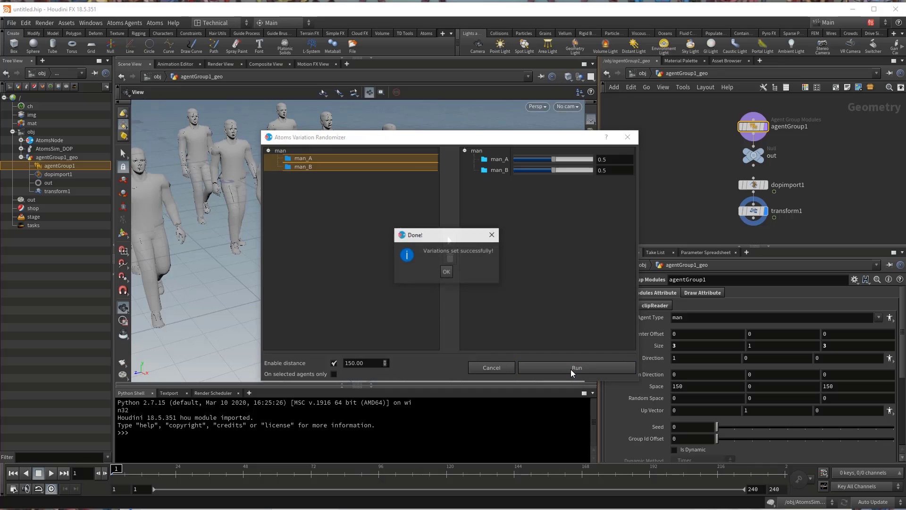
pyautogui.click(447, 273)
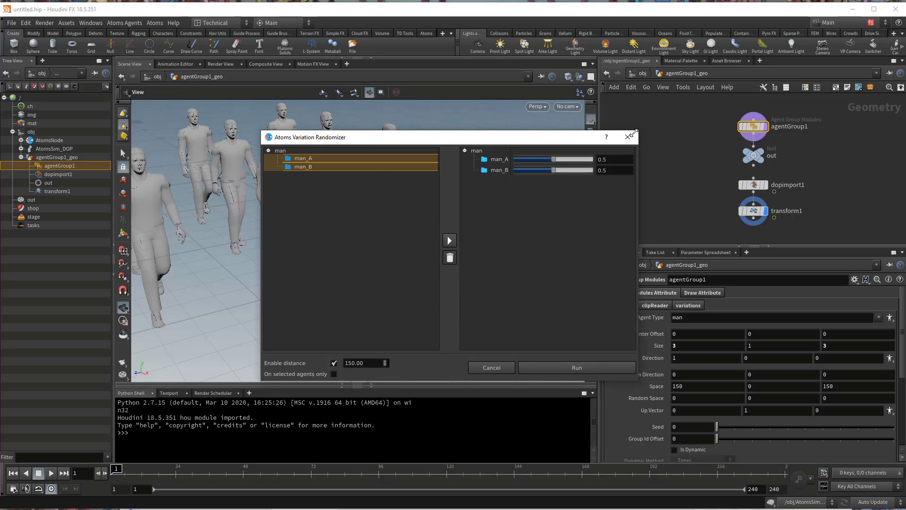
pyautogui.click(628, 136)
# Set agentGroup1's Draw Mode to Variations and view the varied walking agents
pyautogui.moveTo(263, 202); pyautogui.dragTo(453, 255, button='right')
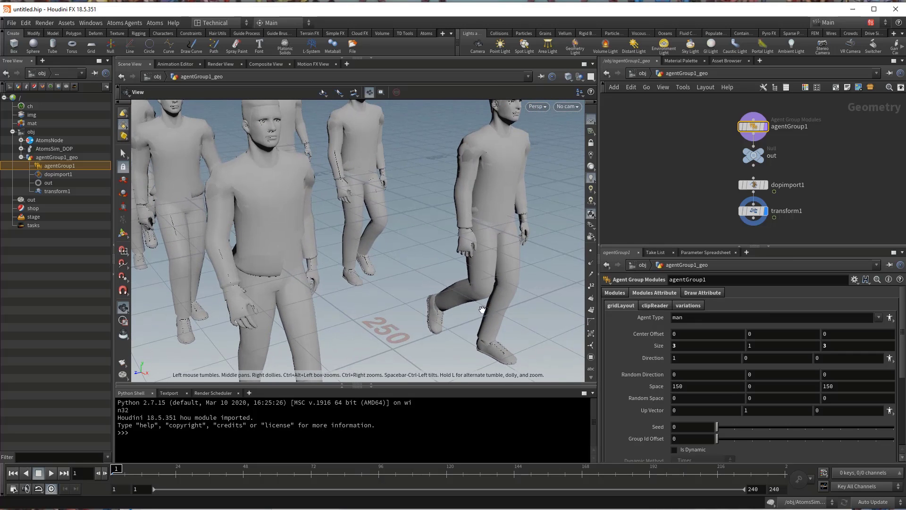
pyautogui.click(704, 292)
pyautogui.click(693, 306)
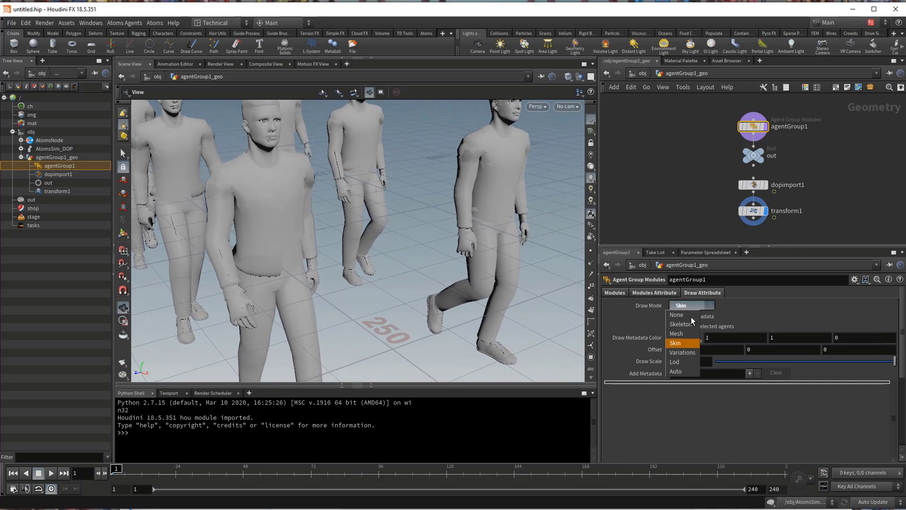
pyautogui.click(688, 350)
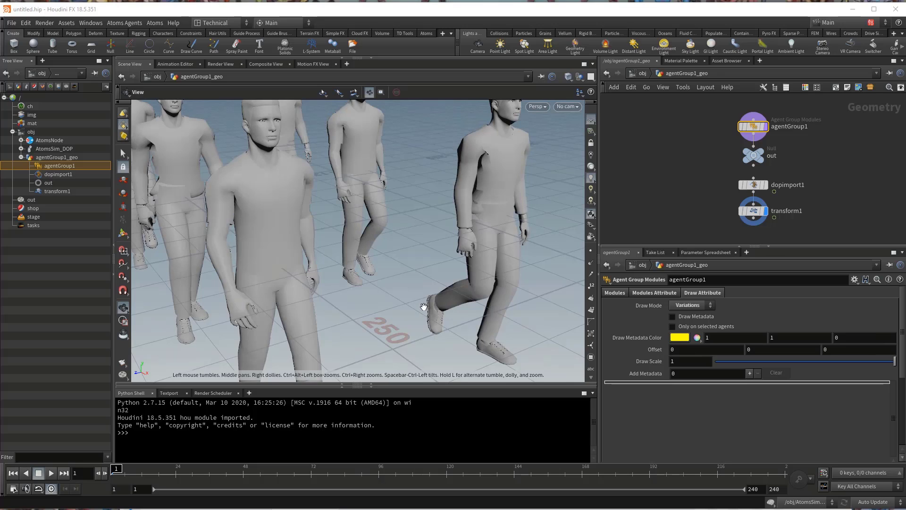
pyautogui.moveTo(486, 215); pyautogui.dragTo(450, 220)
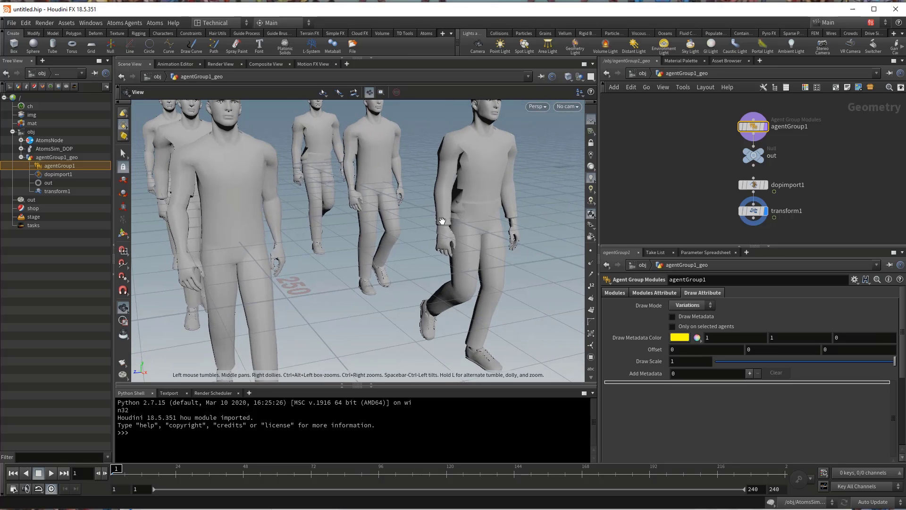
pyautogui.click(152, 23)
pyautogui.moveTo(173, 126)
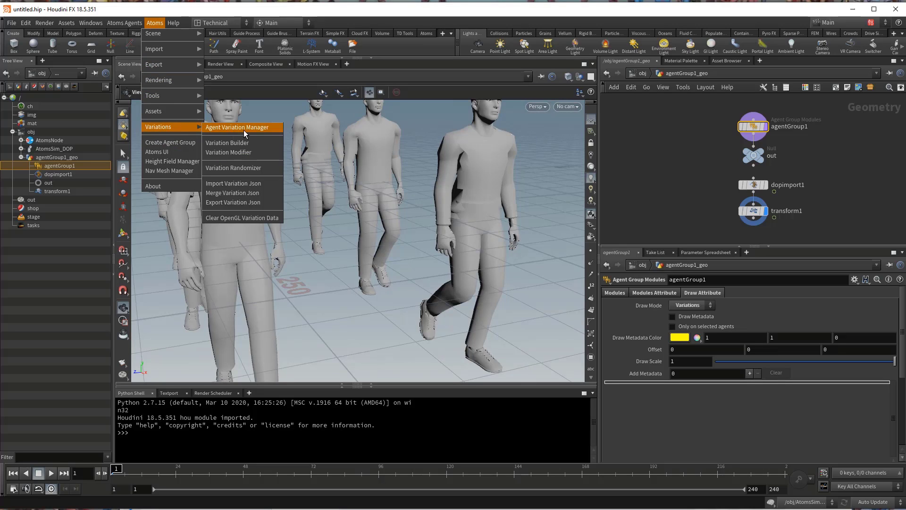